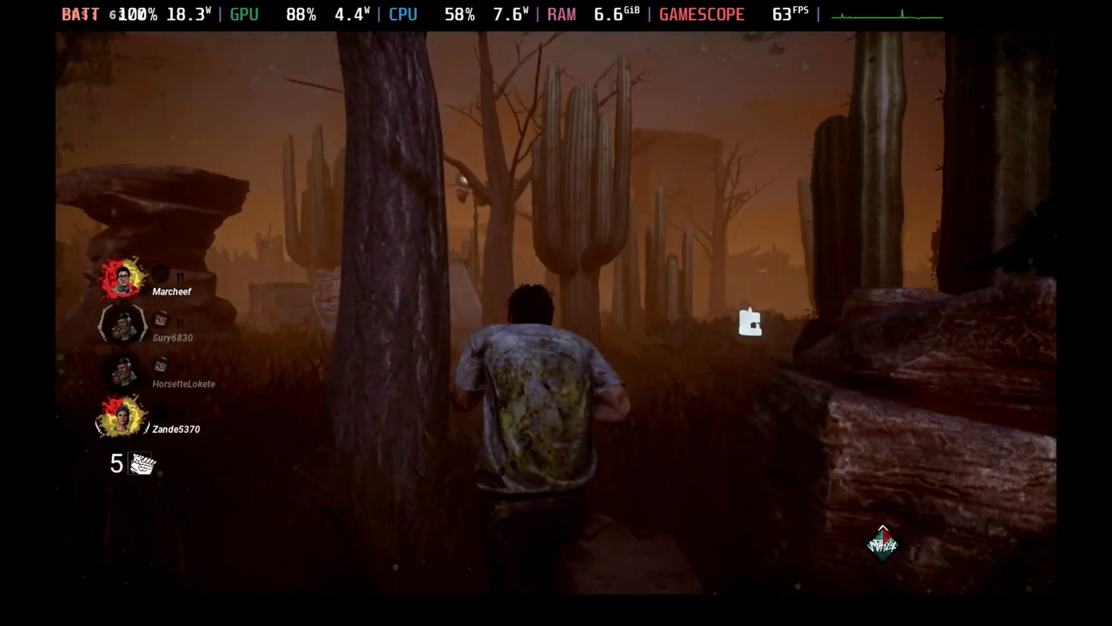
key("w")
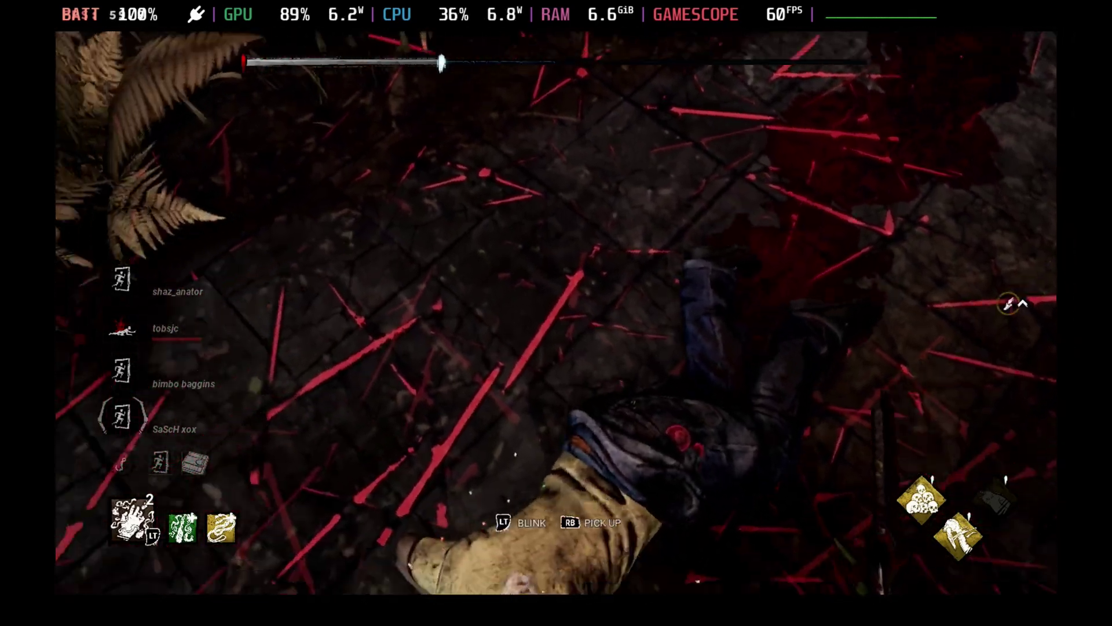
Pick up the downed survivor and carry them through the doorway and across the yard toward the fence
key("space")
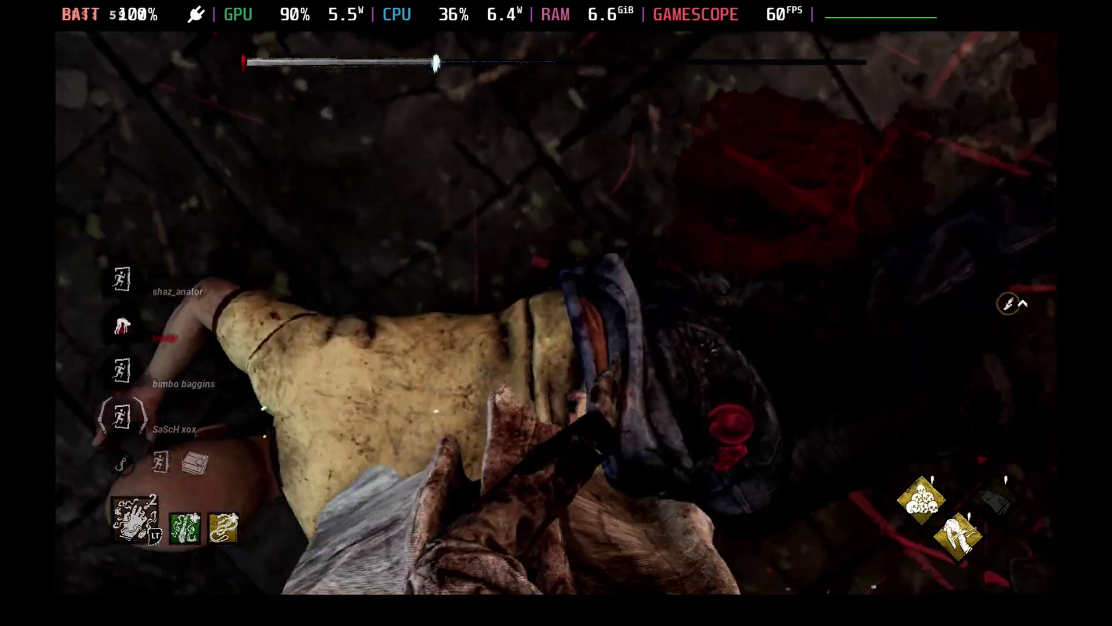
key("w")
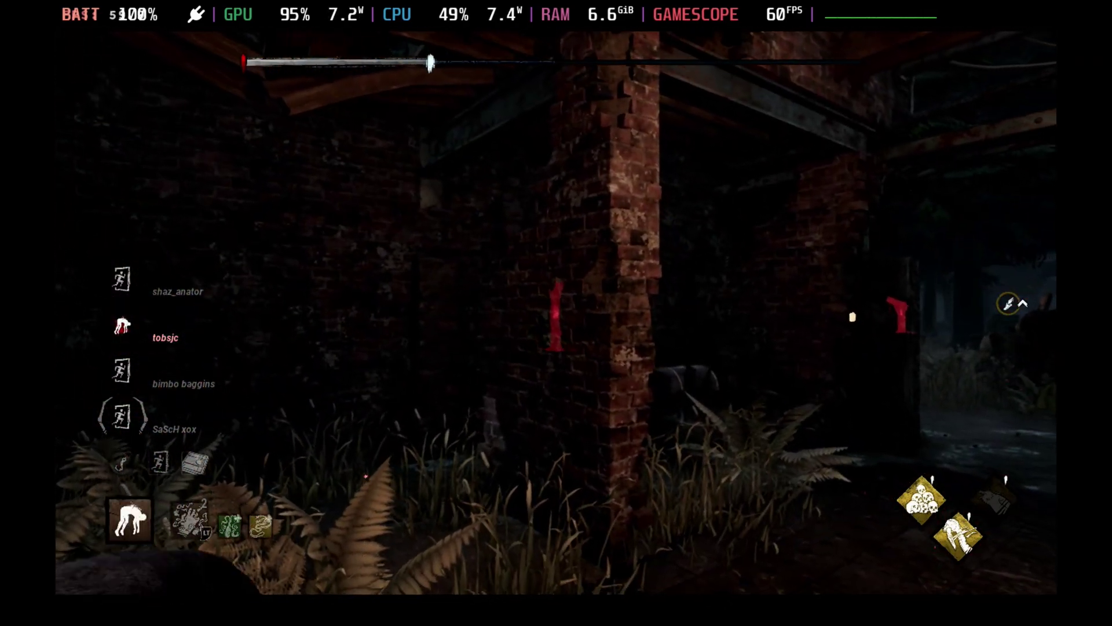
key("w")
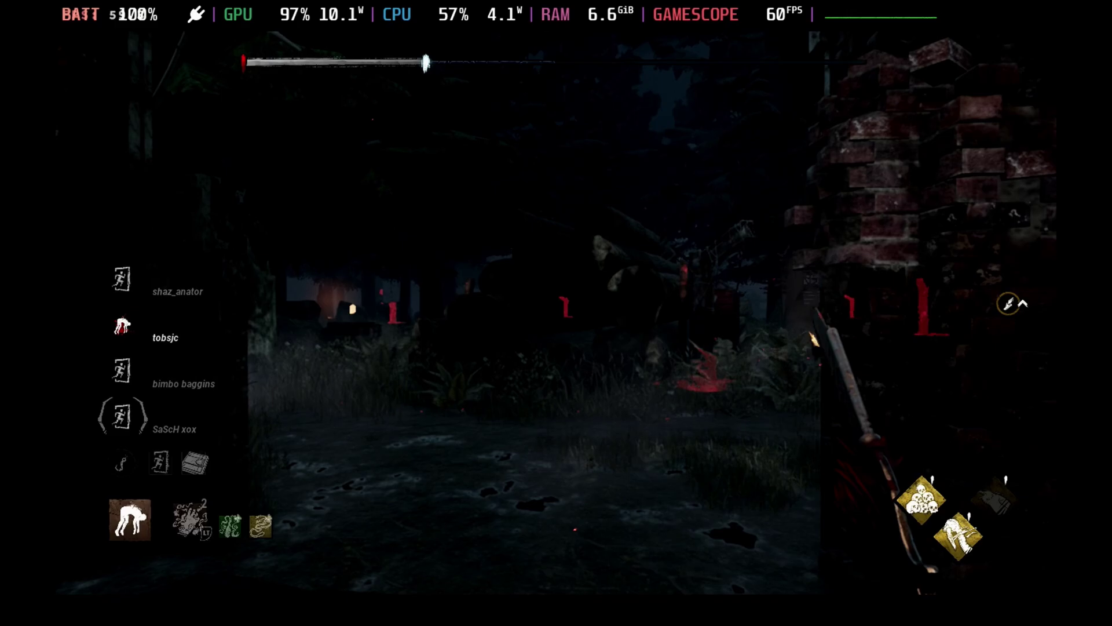
key("w")
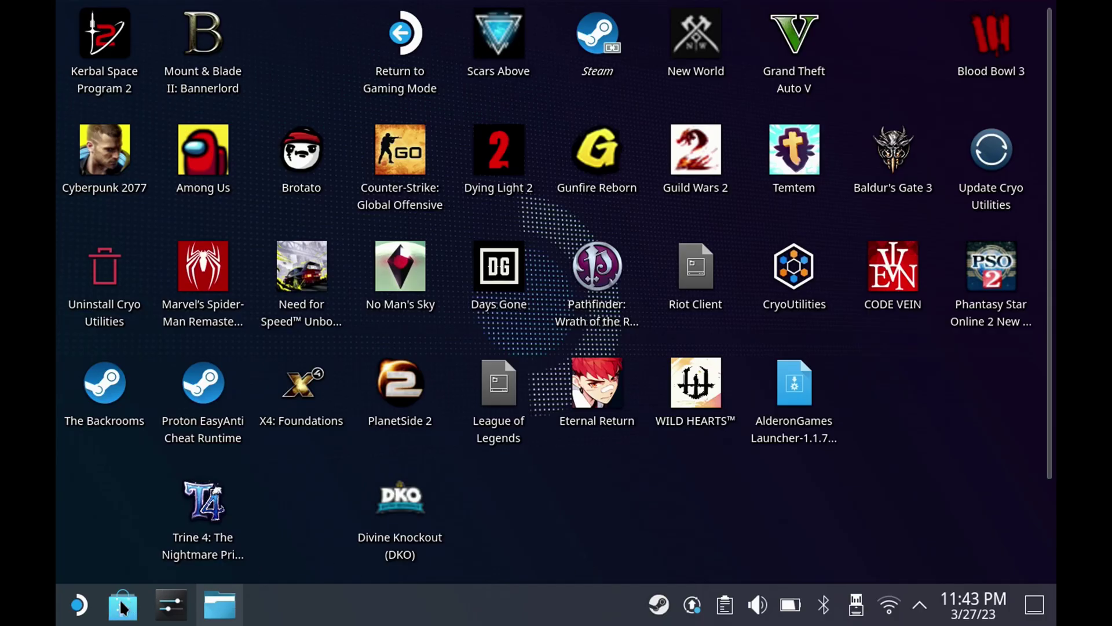
Search Discover for 'heroic' and open the Heroic Games Launcher v2.6.2 Flathub page
left_click(121, 605)
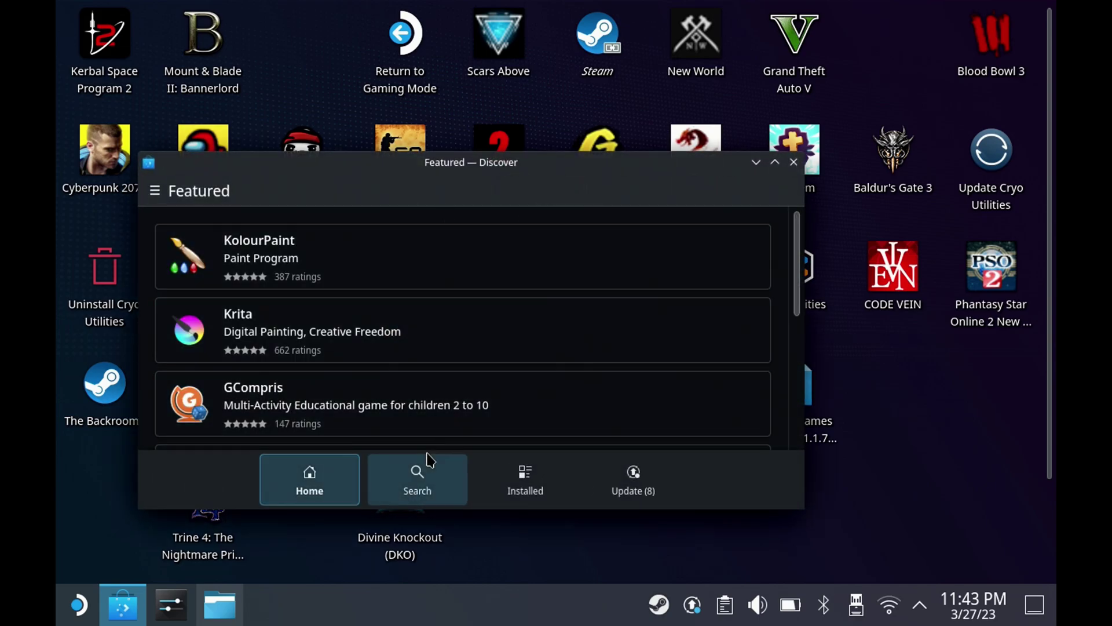
left_click(418, 476)
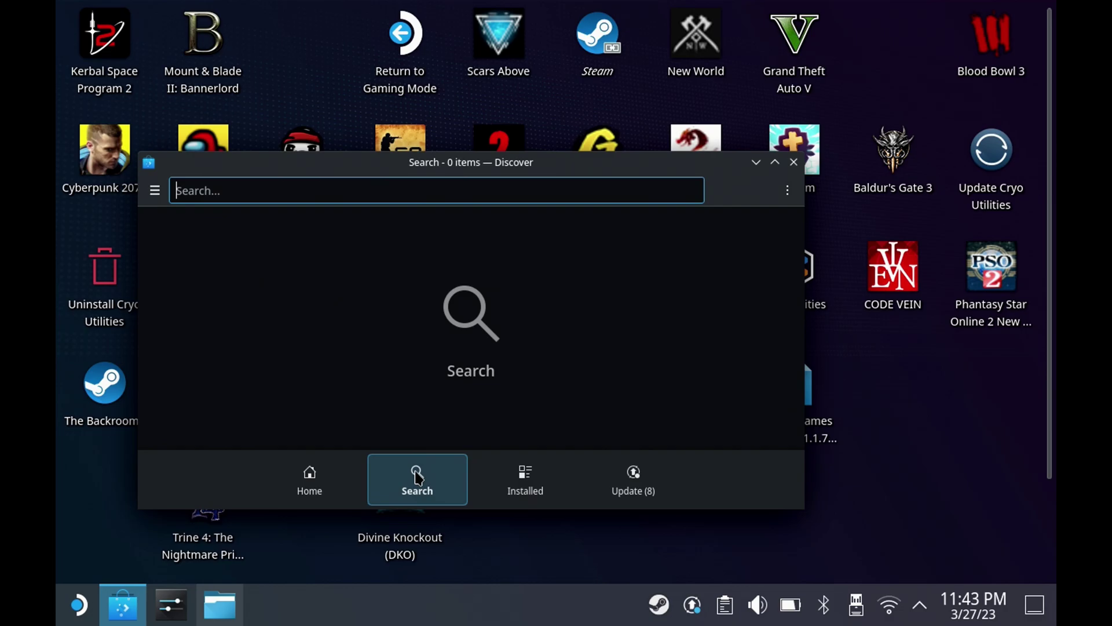
type("heroic")
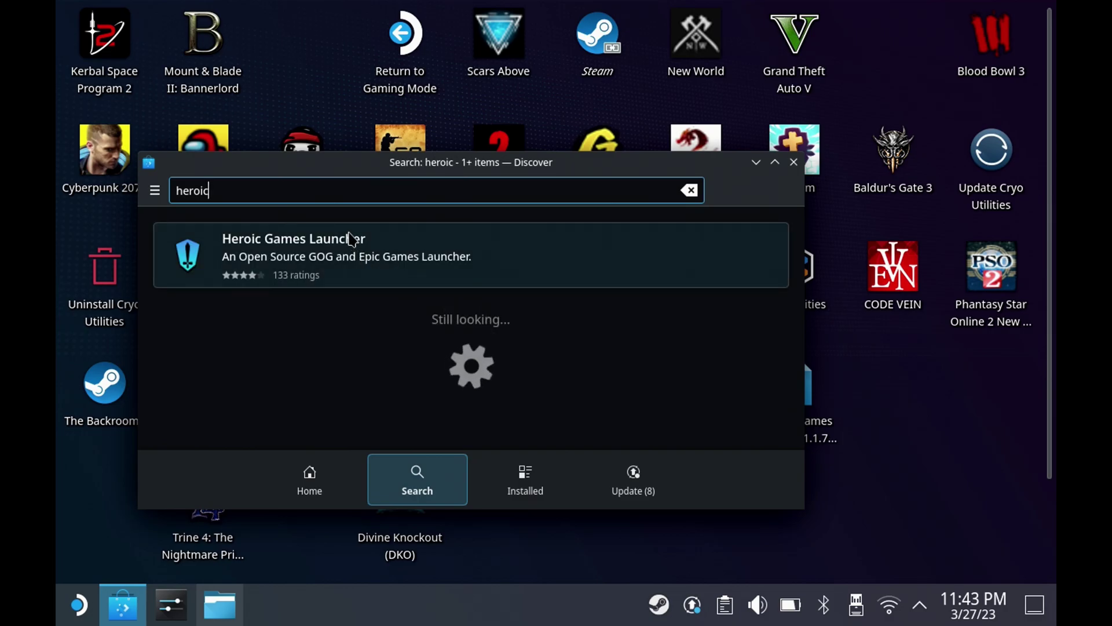
left_click(355, 237)
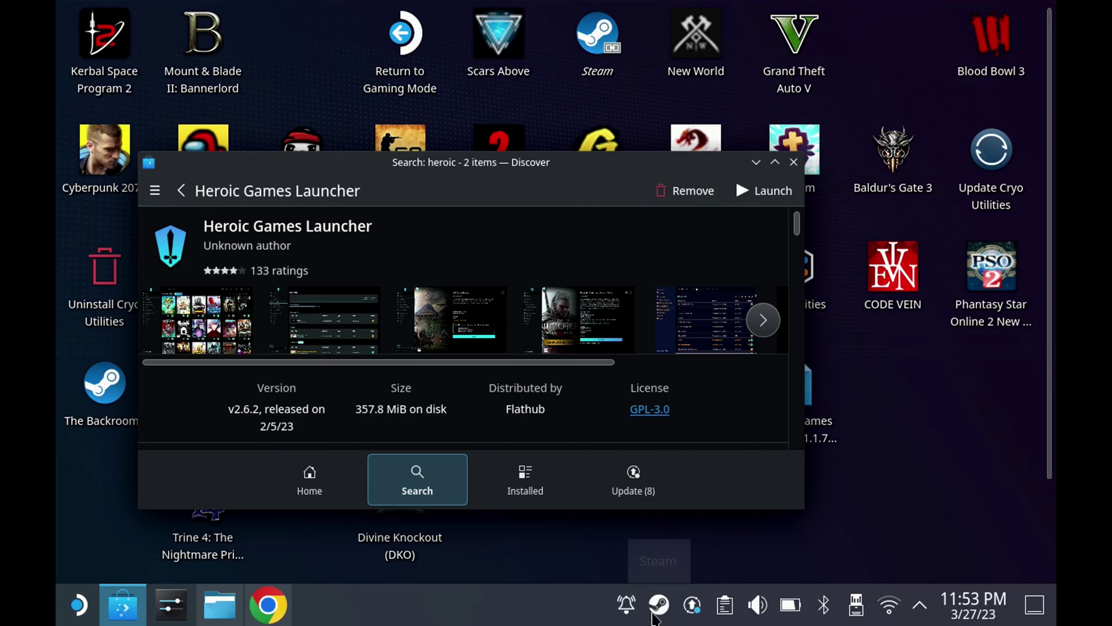
From the Steam library, add Heroic Games Launcher as a non-Steam game
right_click(658, 604)
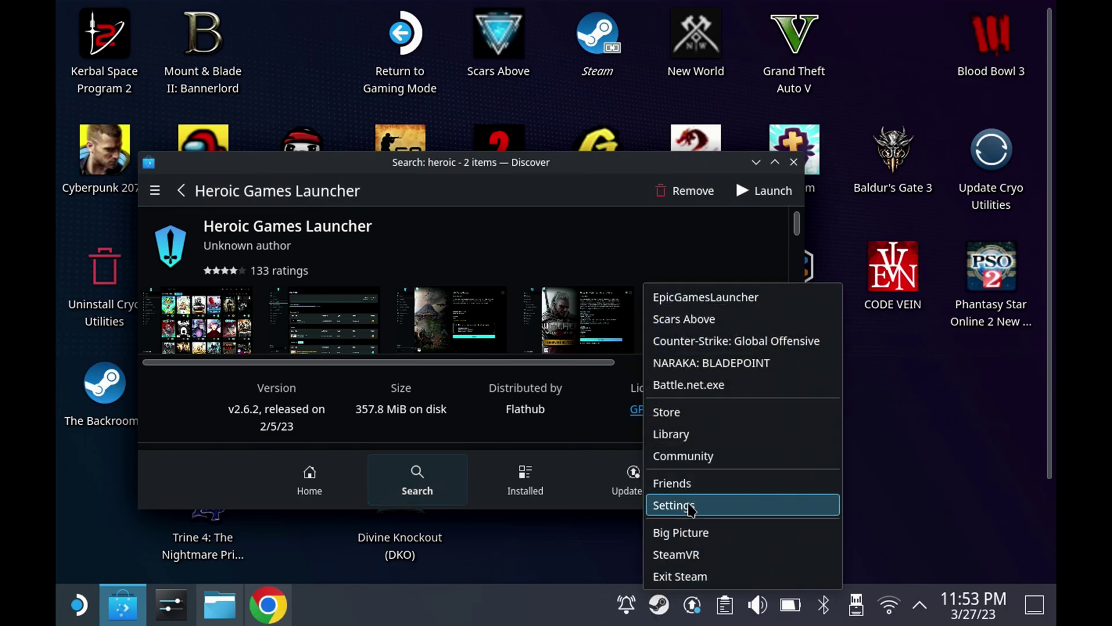
left_click(695, 438)
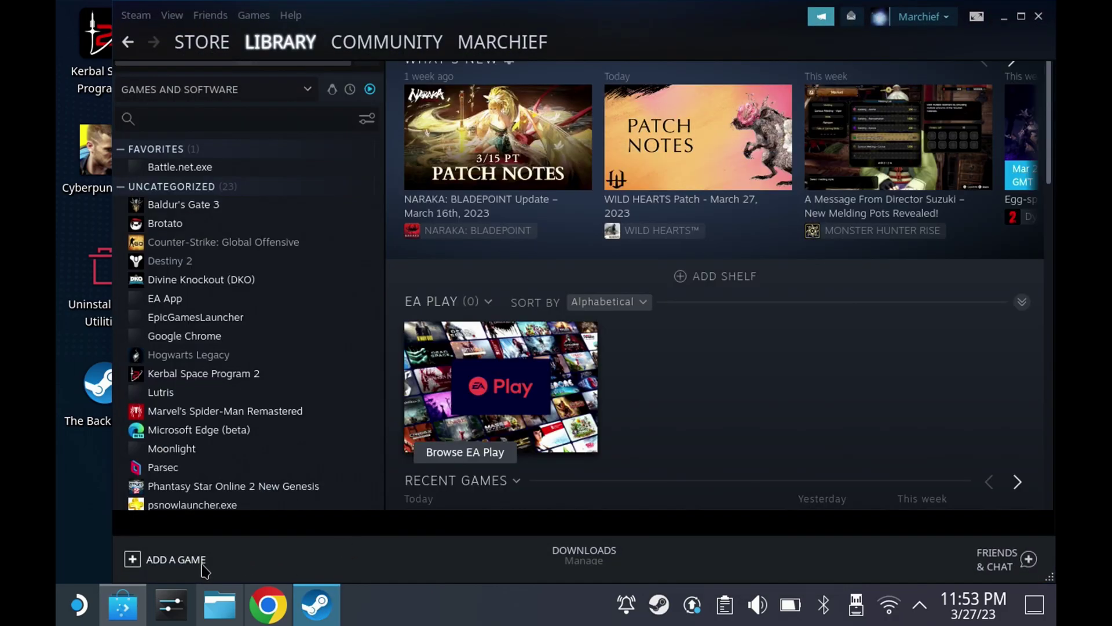
left_click(194, 569)
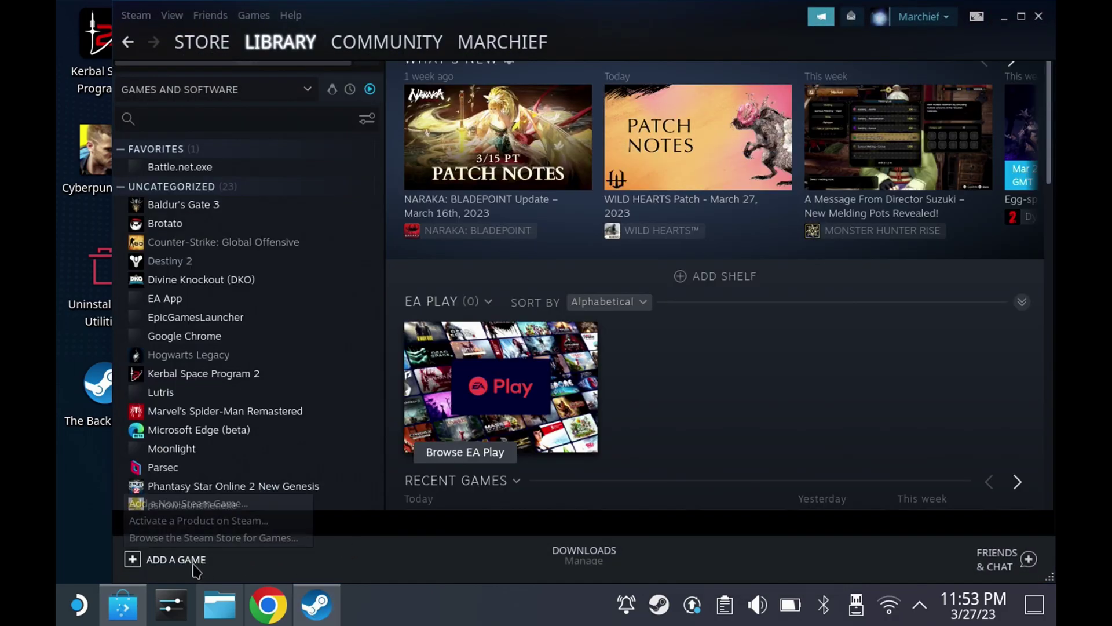
left_click(200, 507)
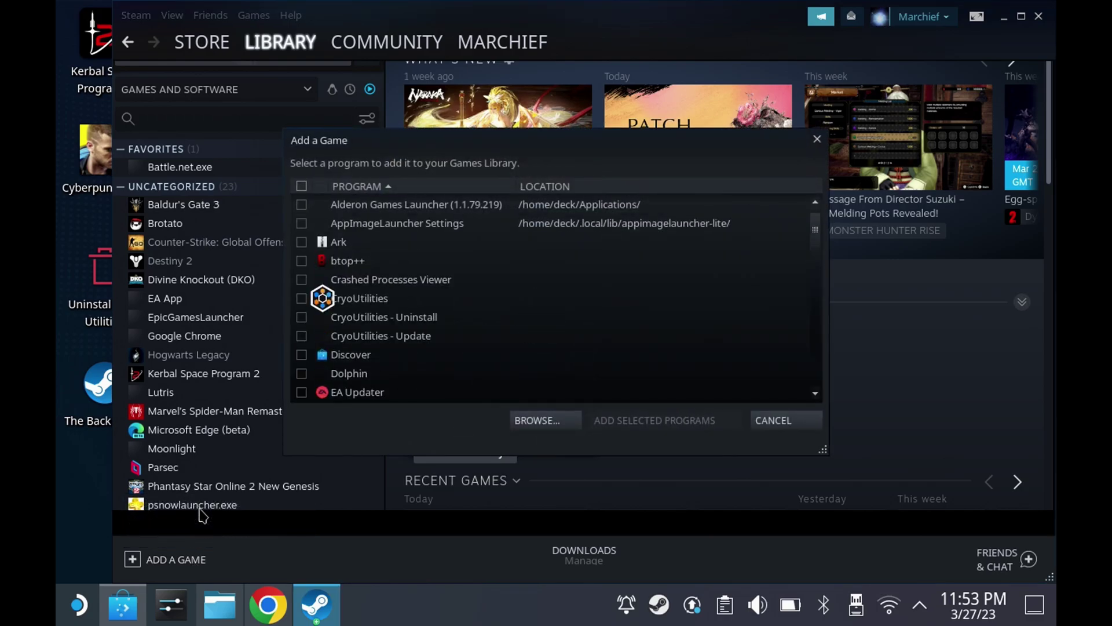
scroll(366, 299, "up", 1)
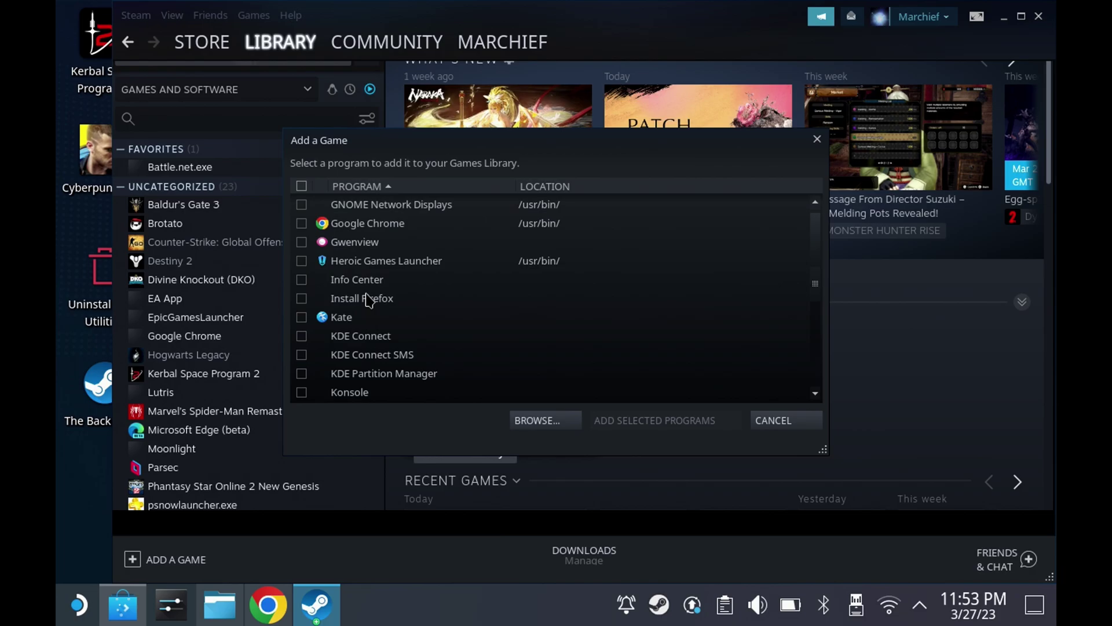
left_click(301, 262)
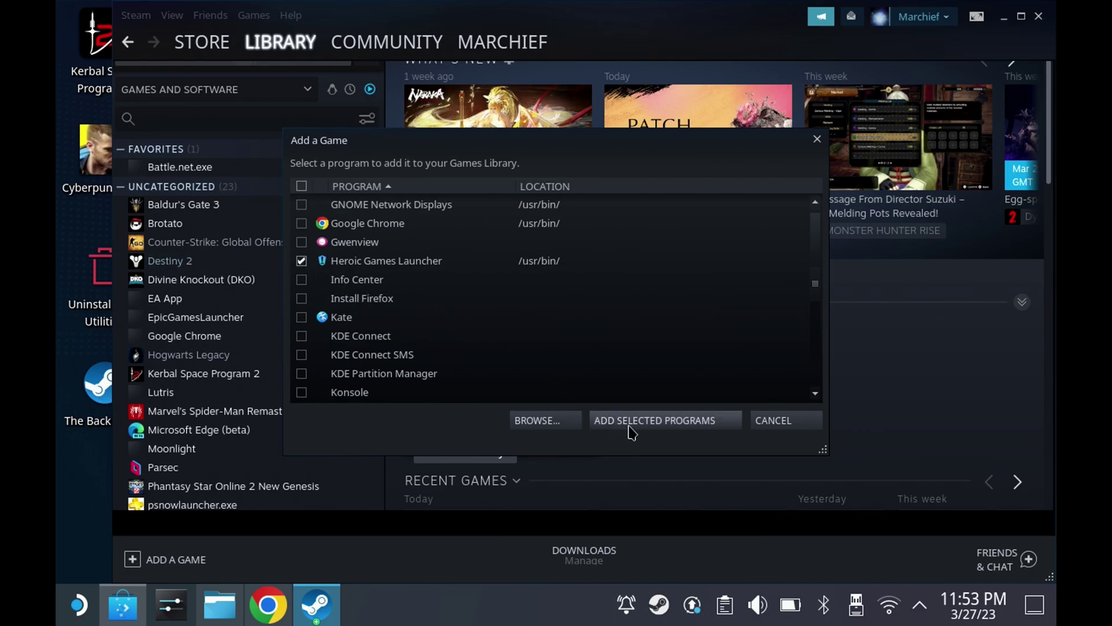
left_click(649, 421)
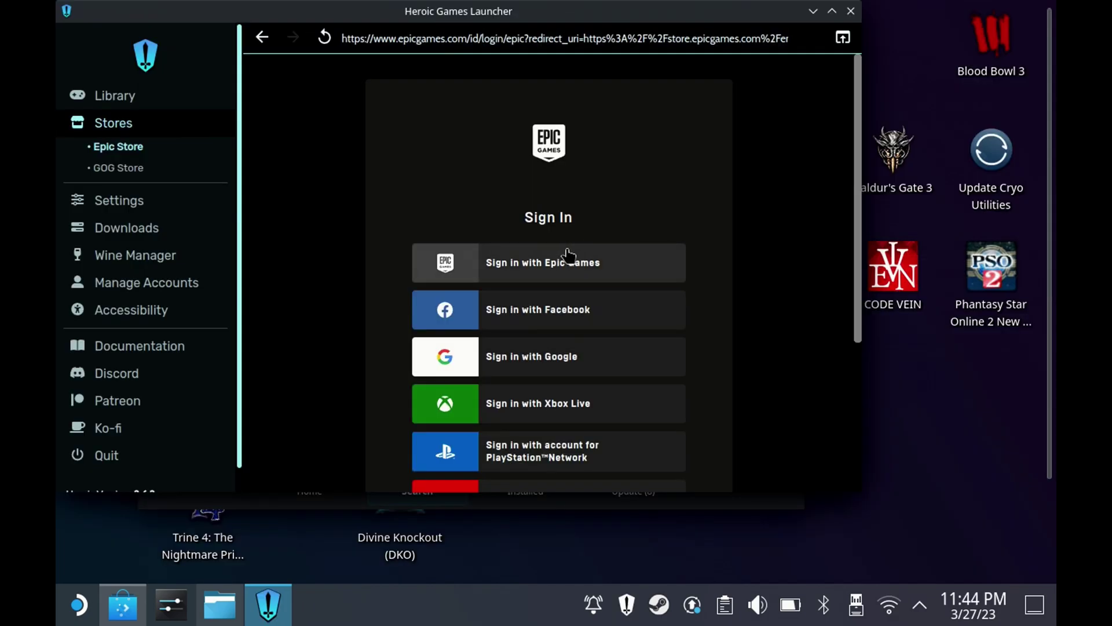
Sign in to Epic Games with e-mail, password, captcha and authenticator code, then view Downloads
left_click(568, 255)
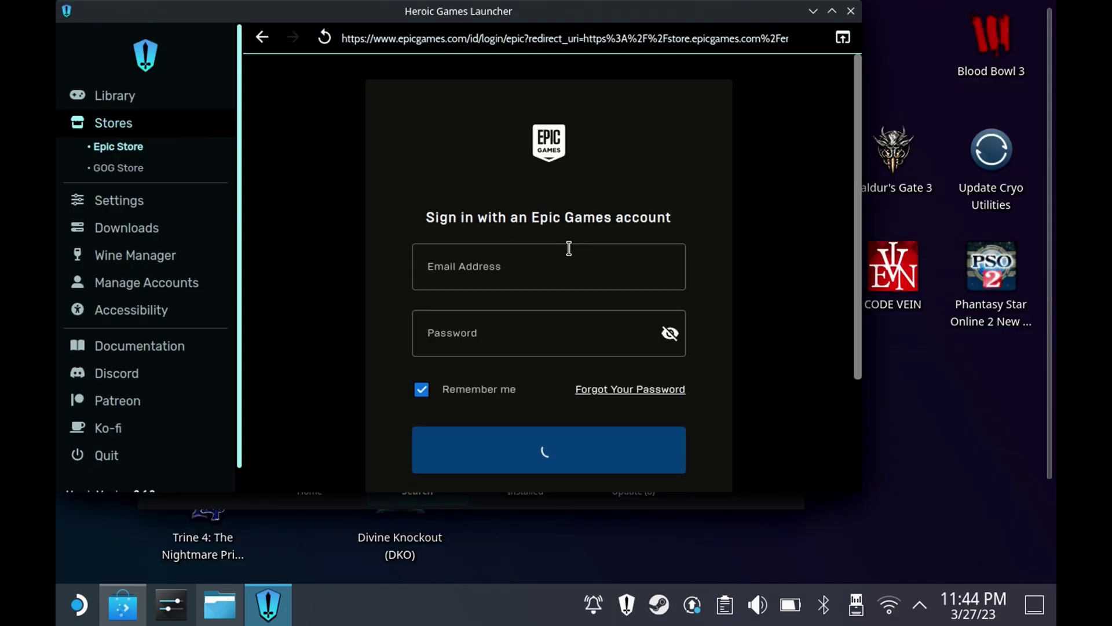
left_click(569, 248)
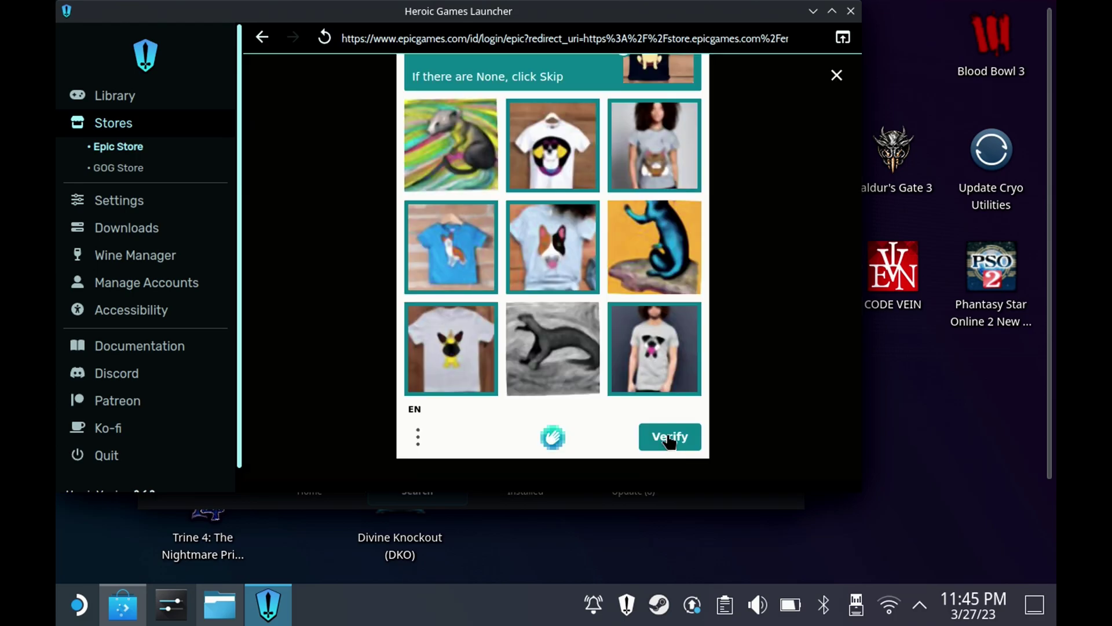
left_click(665, 438)
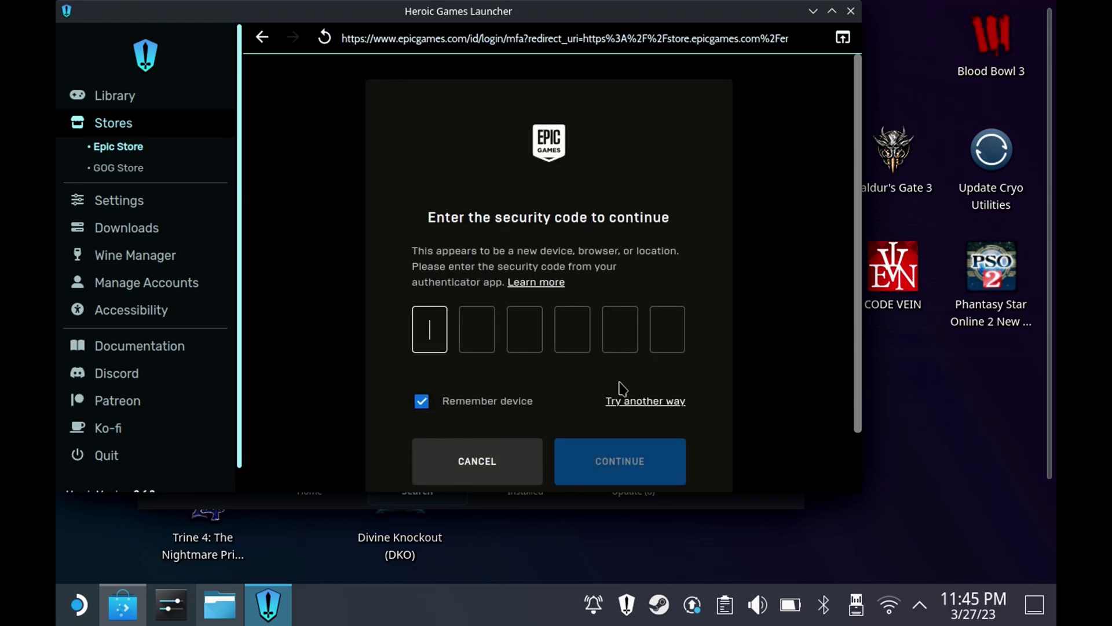
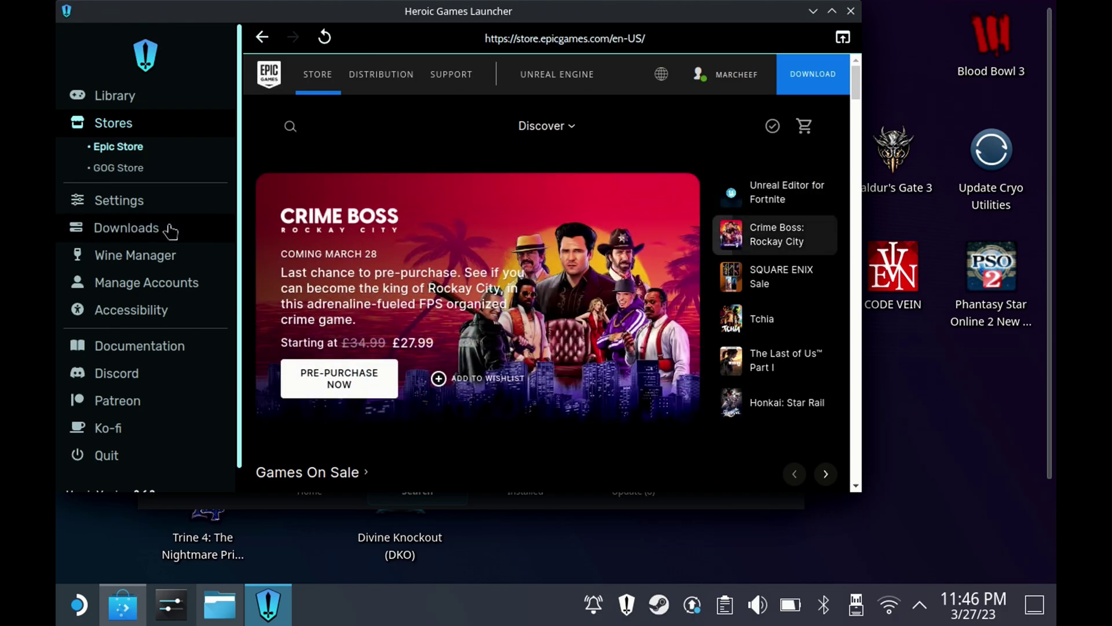
left_click(171, 231)
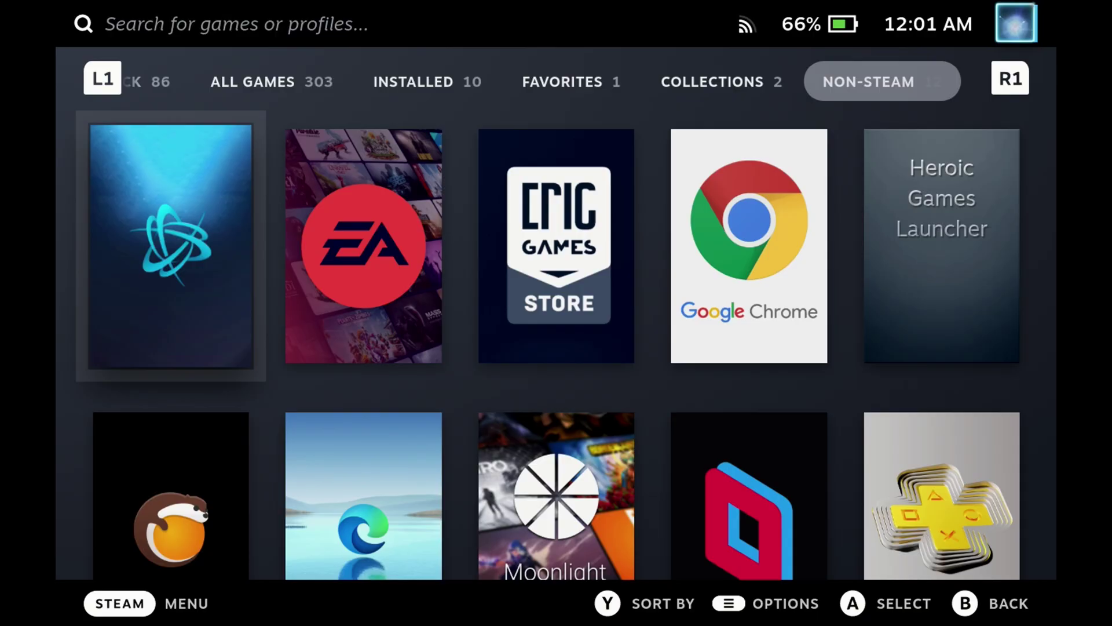
Open the artwork chooser for the Heroic Games Launcher entry in Steam
key("Right")
key("Right")
key("Right")
key("Right")
key("Menu")
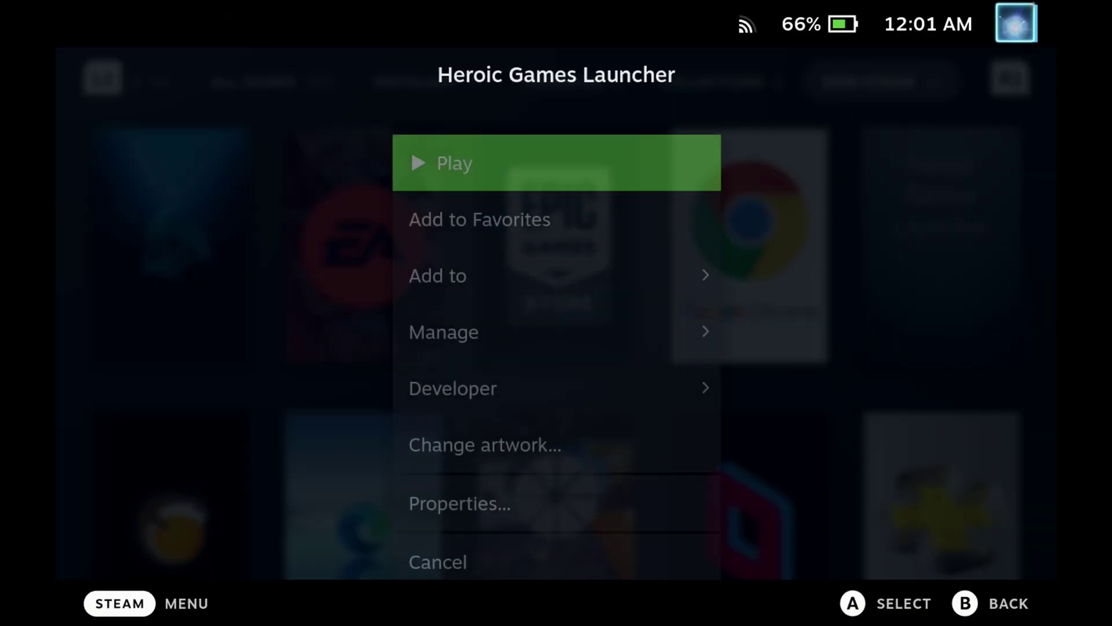
key("Down")
key("Down")
key("Down")
key("Down")
key("Down")
key("Escape")
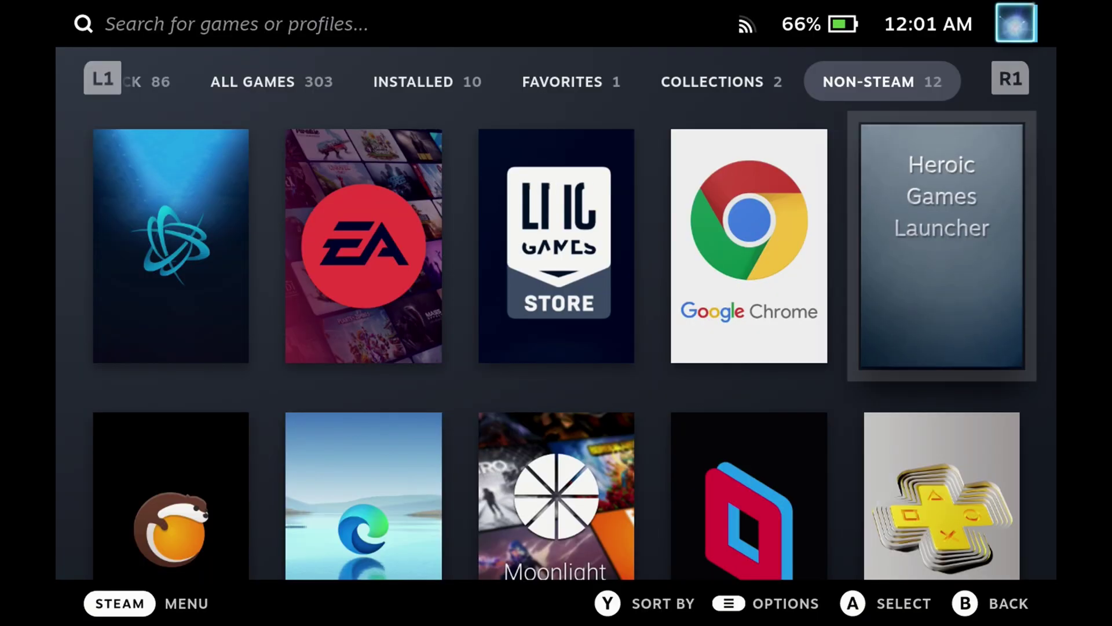
key("Return")
key("Right")
key("Right")
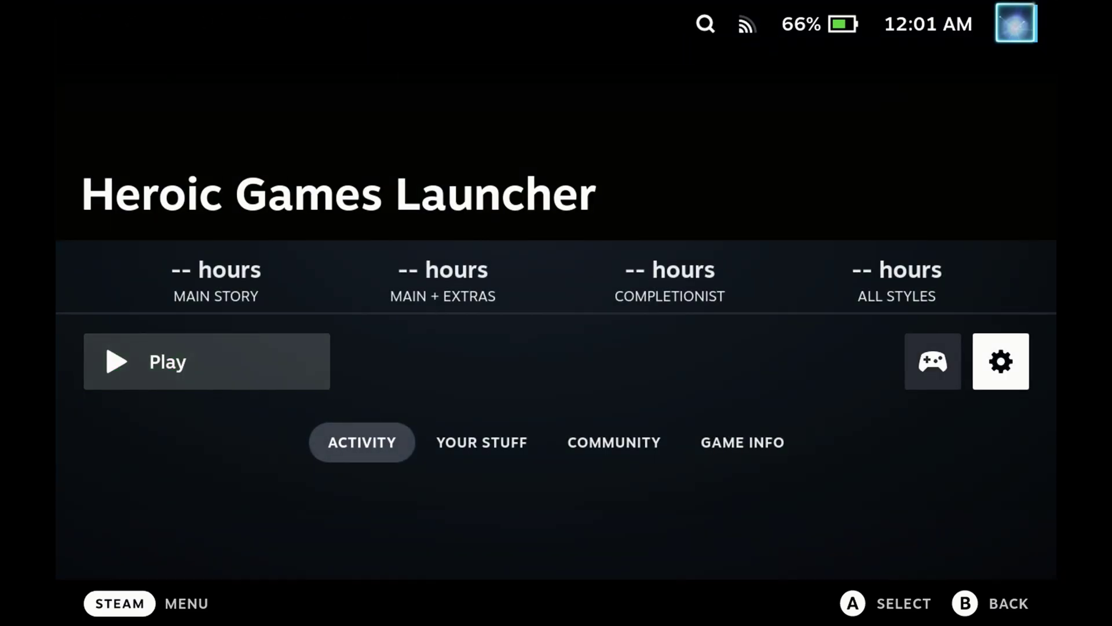
key("Return")
key("Down")
key("Down")
key("Down")
key("Down")
key("Return")
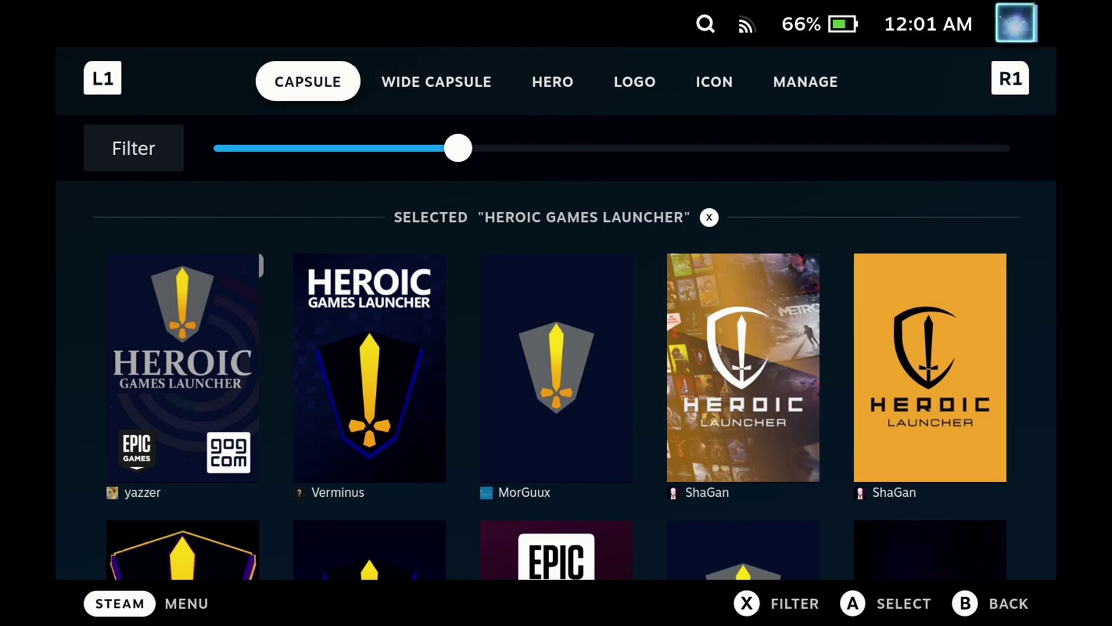
Apply the Heroic shield-and-game-covers image as the hero artwork and return to Heroic
key("Down")
key("Tab")
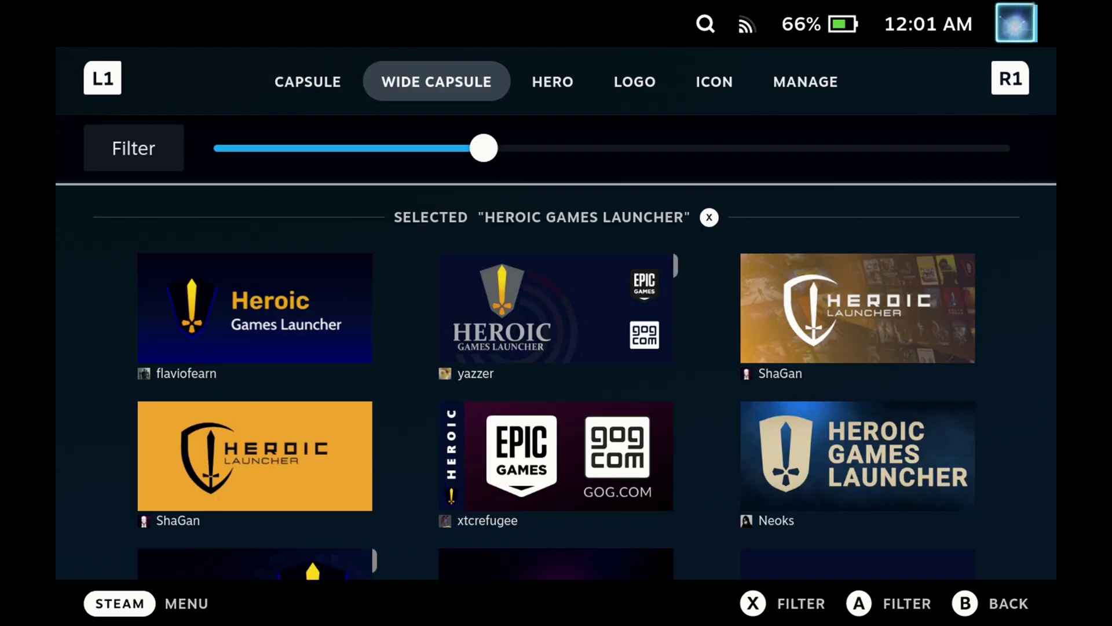
key("Down")
key("Tab")
key("Down")
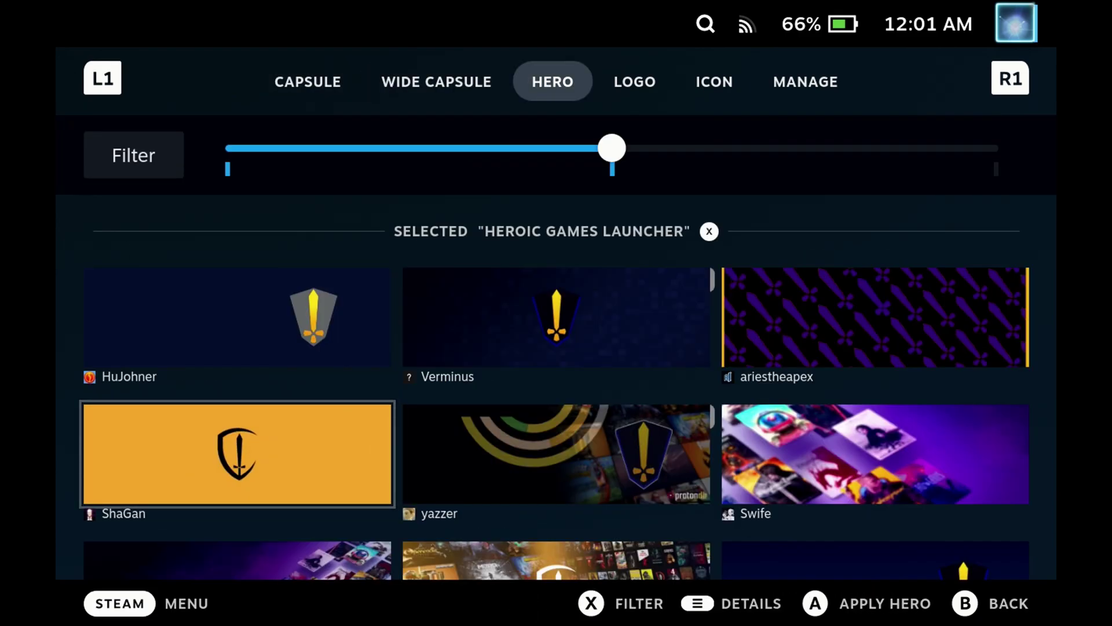
key("Down")
key("Right")
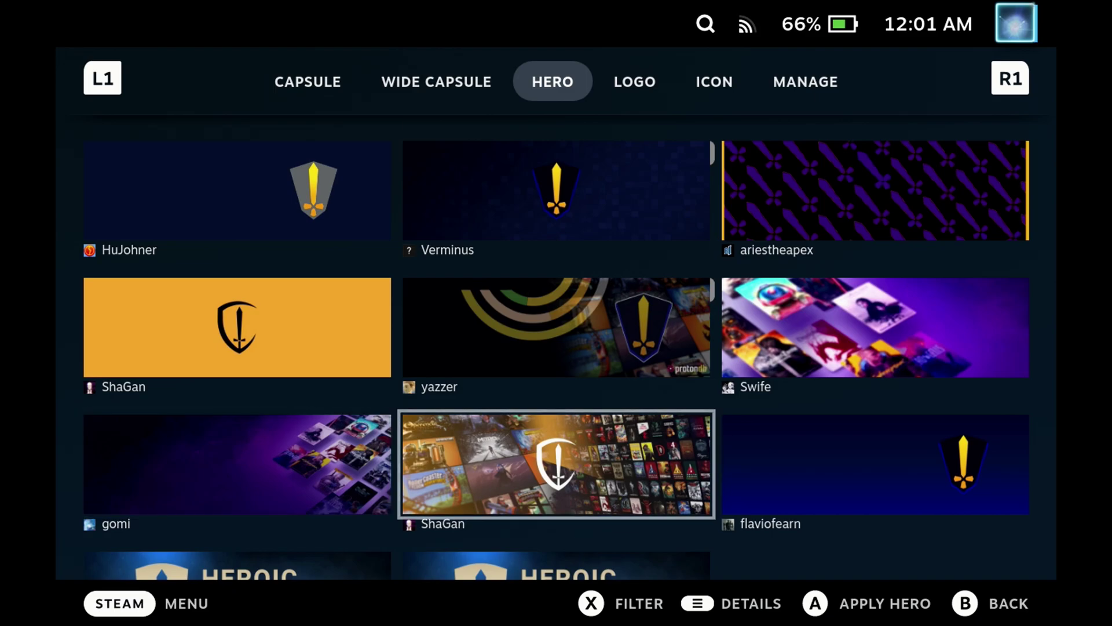
key("Return")
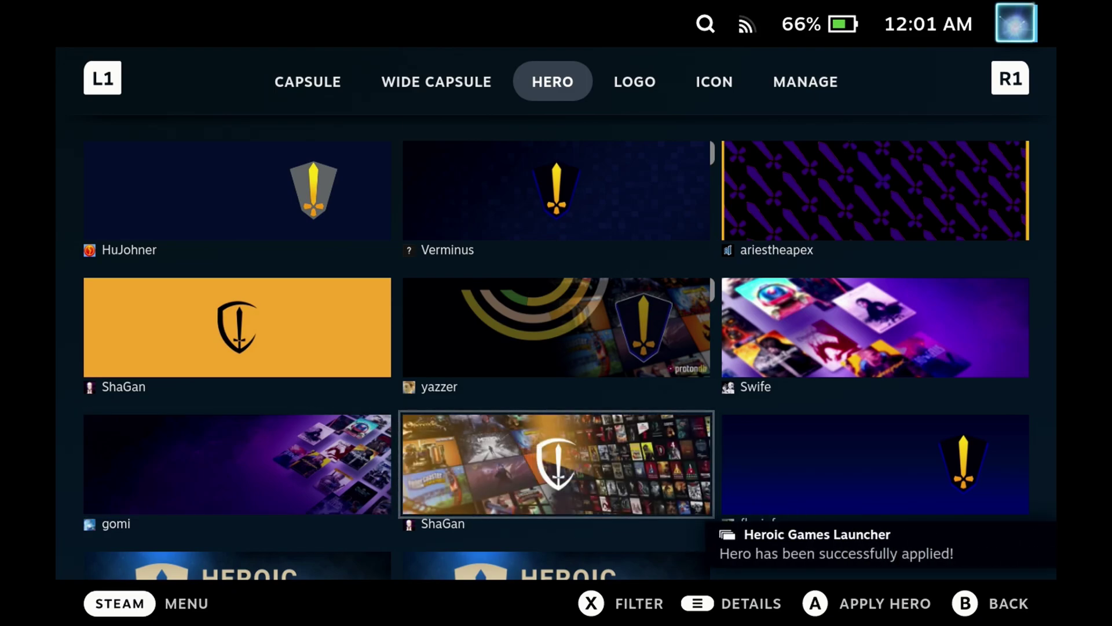
key("Escape")
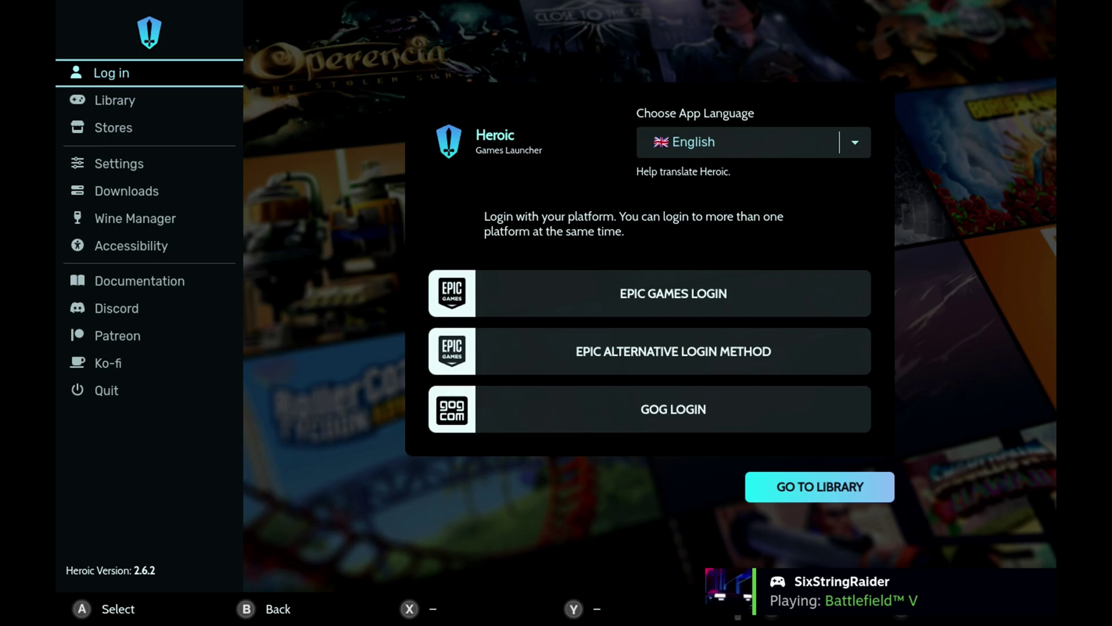
Start signing in through the EPIC GAMES LOGIN option
key("Down")
key("Right")
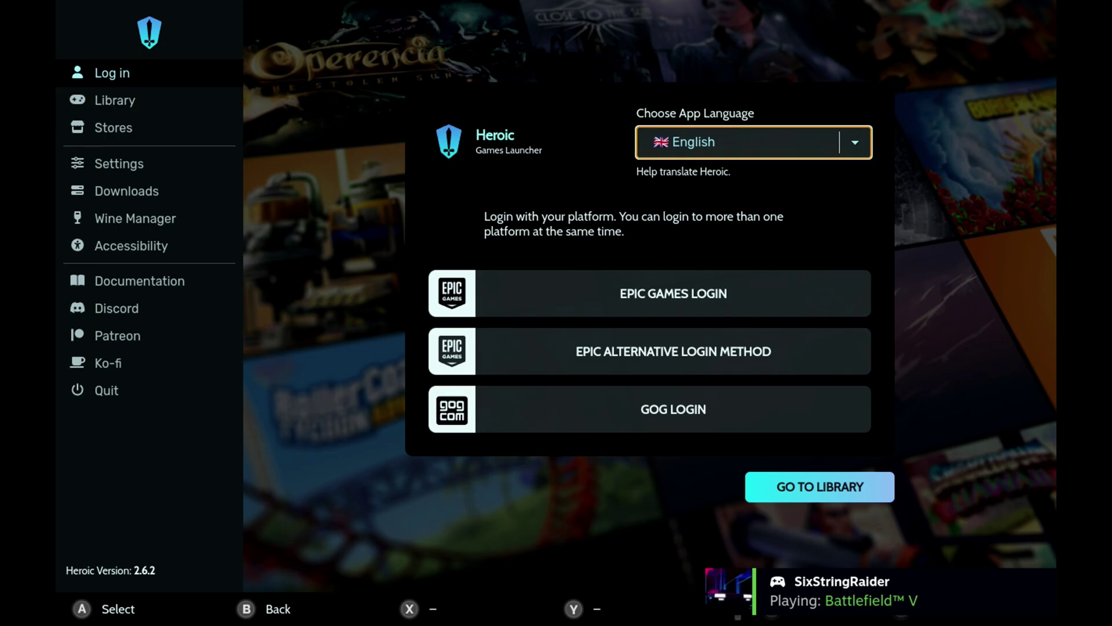
key("Down")
key("Return")
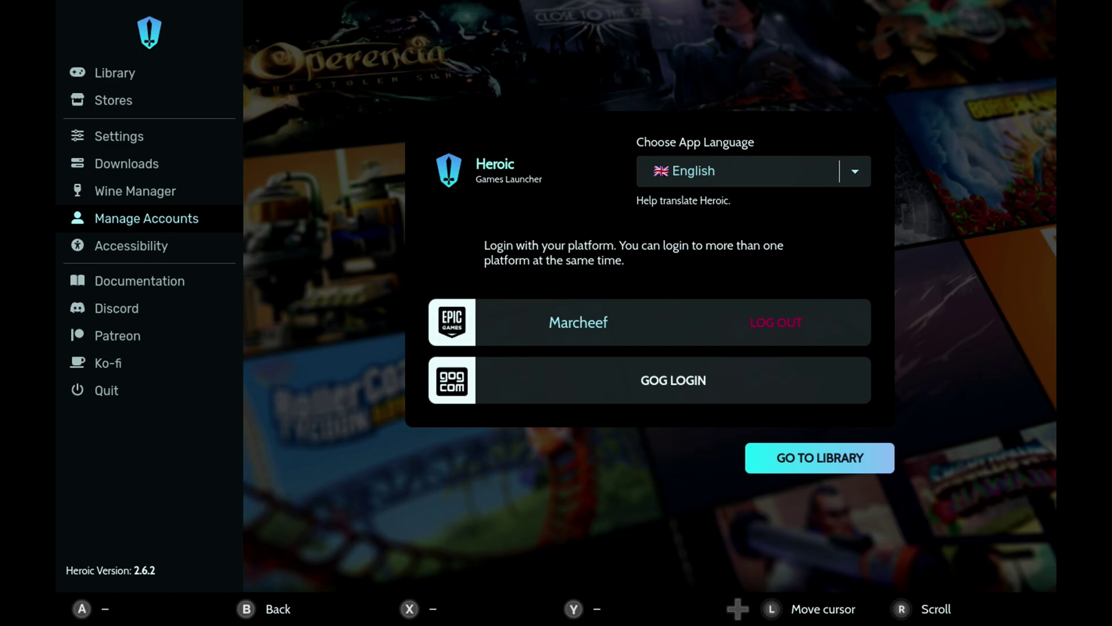
Go from the login page to the library and search it for 'dead'
key("Down")
key("Down")
key("Right")
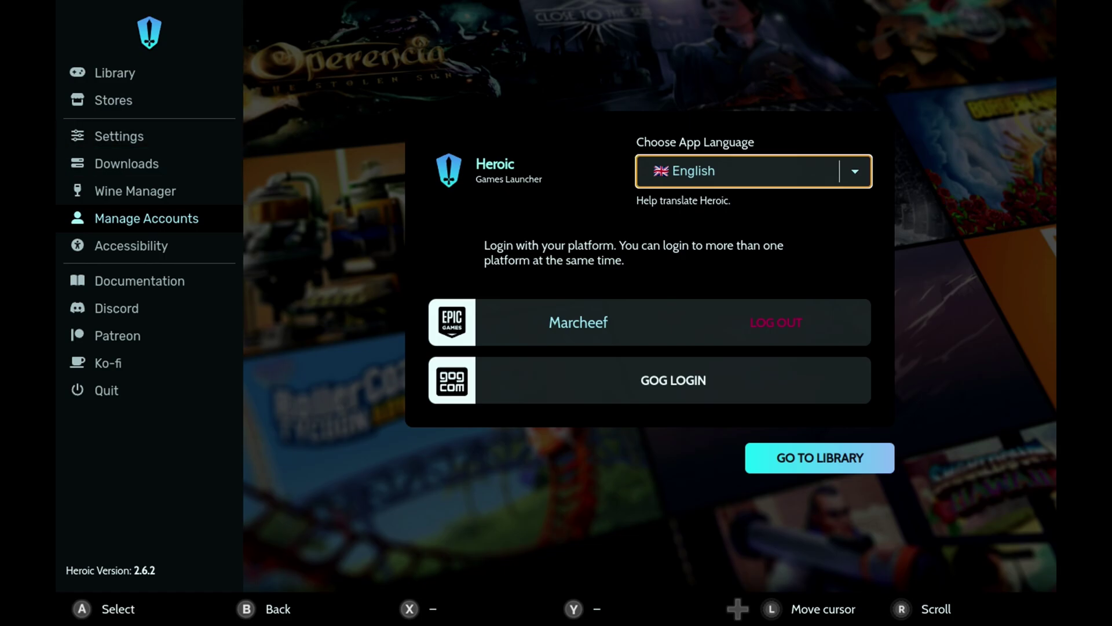
key("Down")
key("Down")
key("Down")
key("Down")
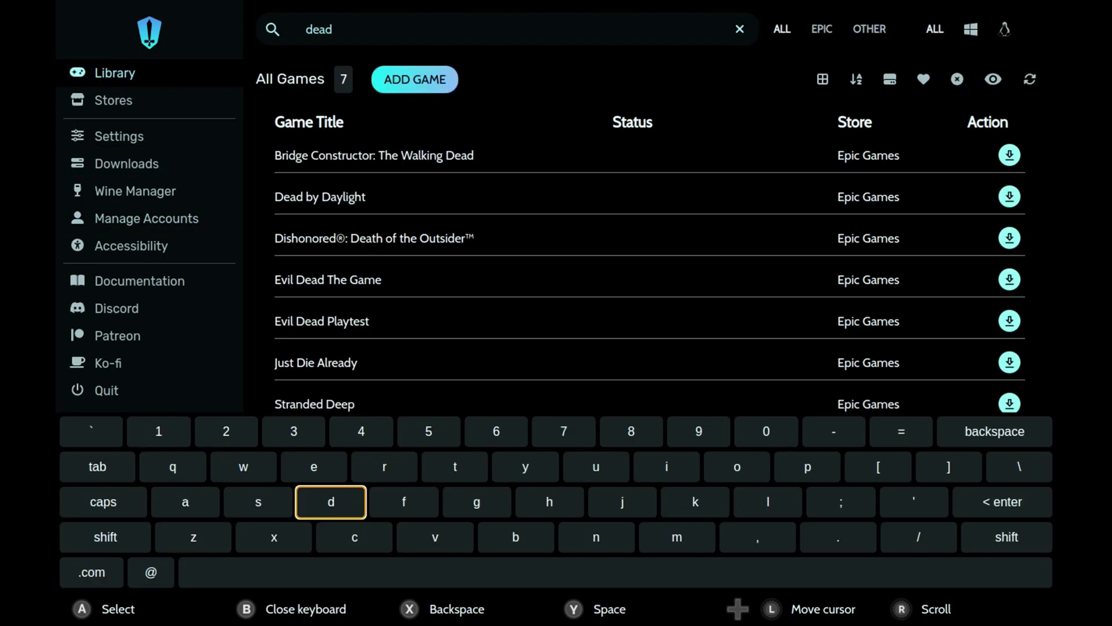
Open the Dead by Daylight game page from the 'dead' search suggestion
key("Escape")
key("Down")
key("Down")
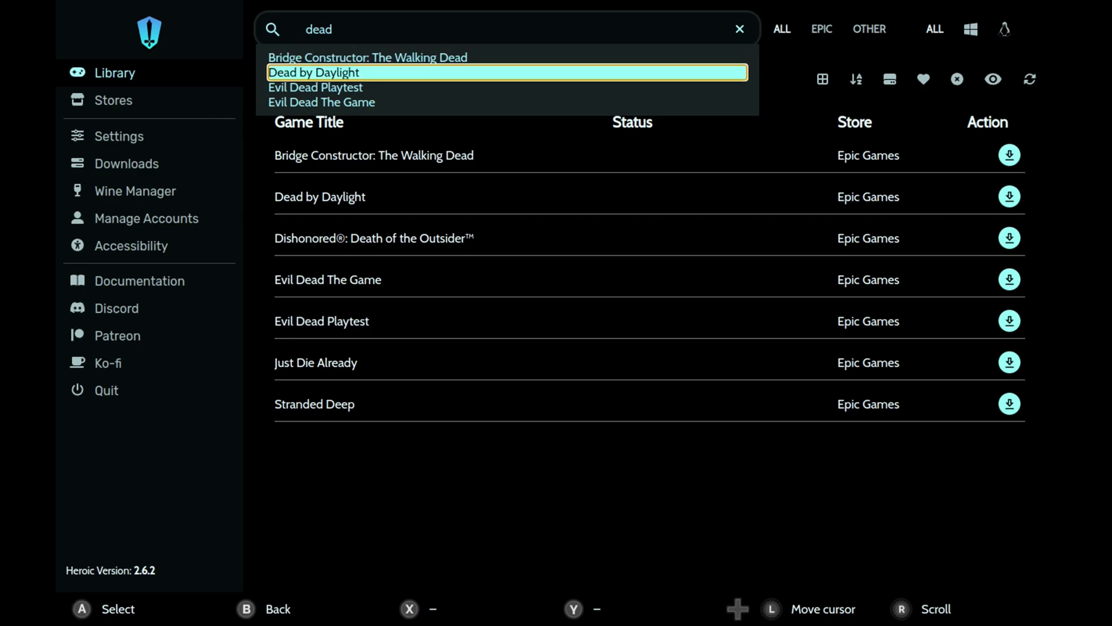
key("Return")
key("Up")
key("Down")
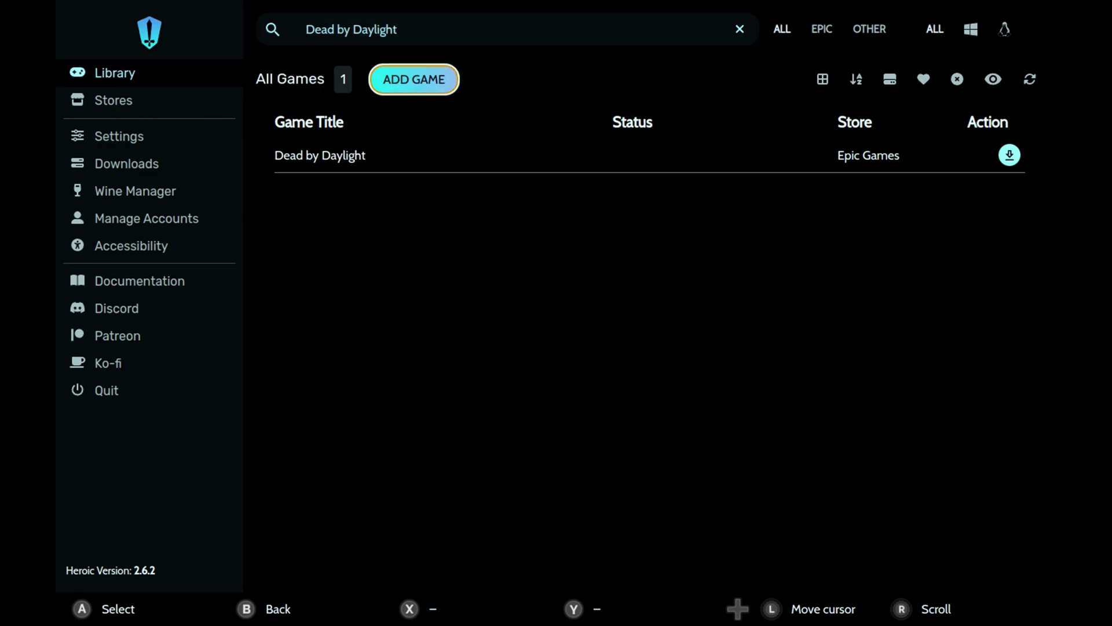
key("Down")
key("Return")
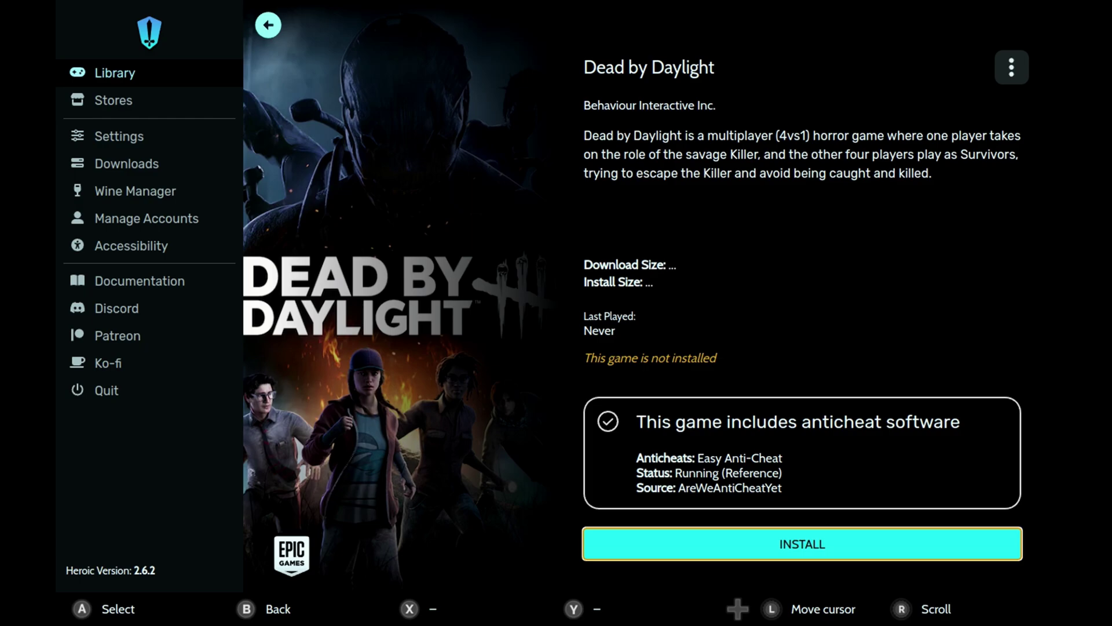
Install Dead by Daylight to /run/media/mmcblk0p1 with Proton Experimental and open its Wine settings
key("Return")
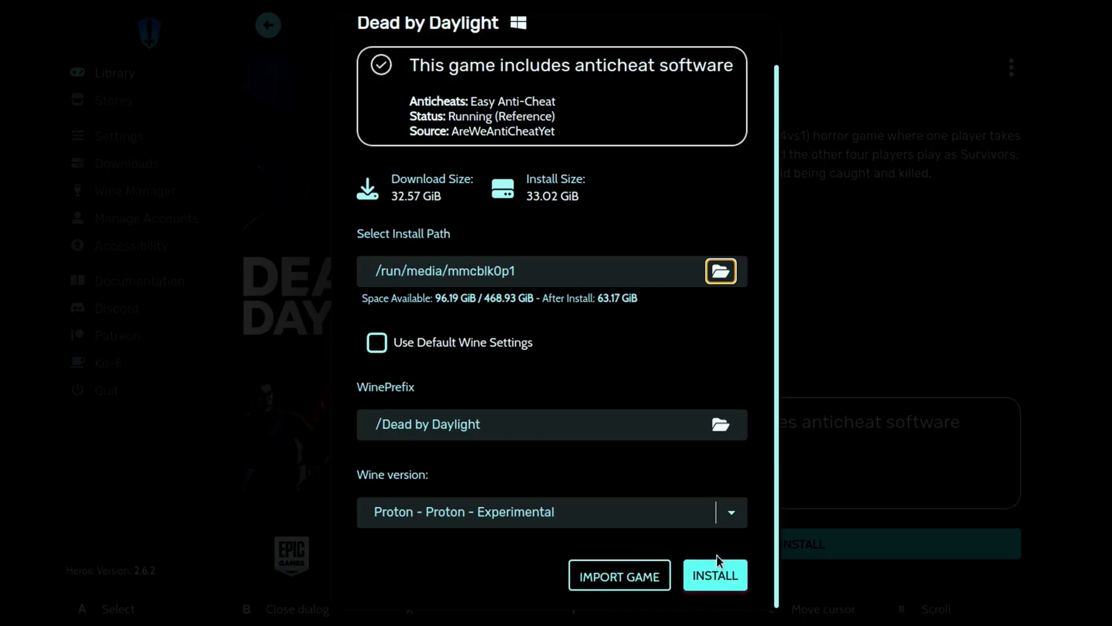
left_click(729, 576)
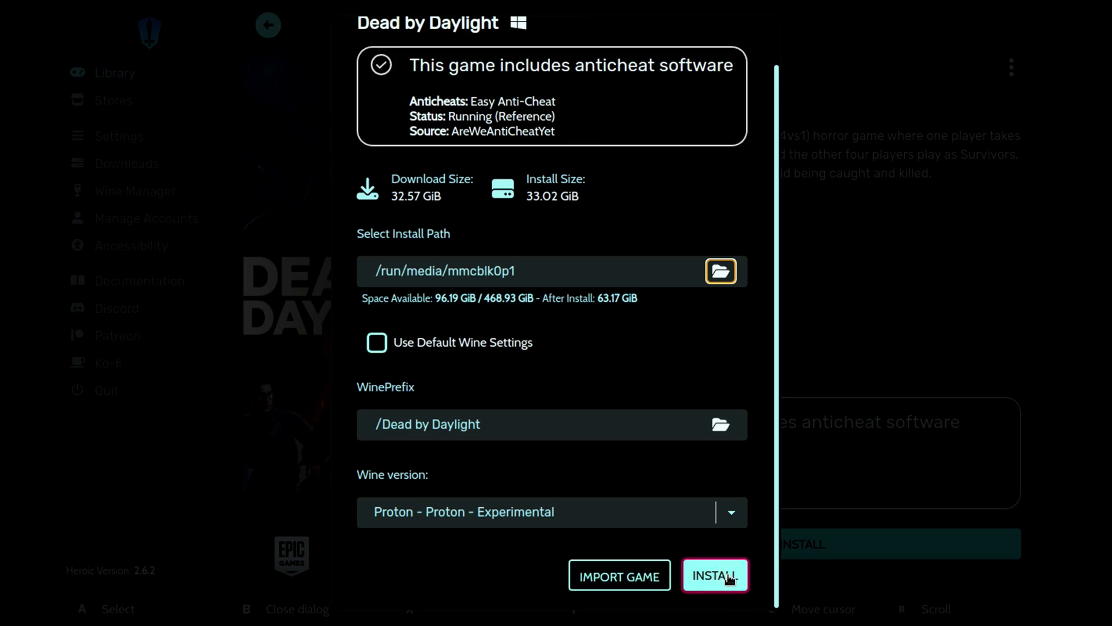
left_click(716, 575)
key("Down")
key("Down")
Tick EasyAntiCheat Runtime in Dead by Daylight's Wine settings, then switch to desktop mode
key("Right")
key("Down")
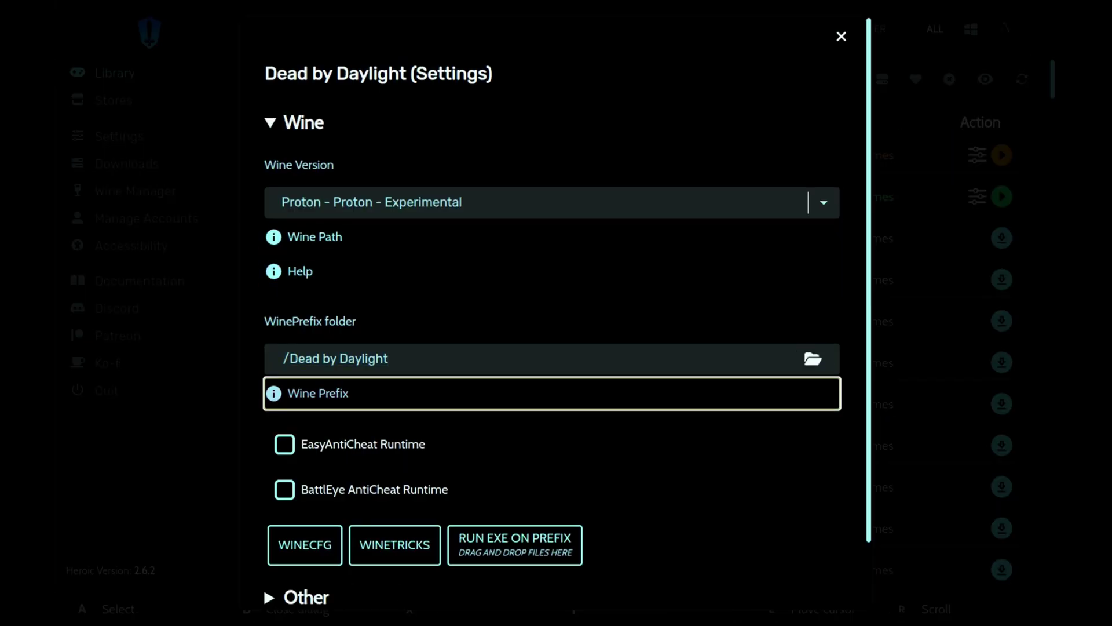
key("Down")
key("Left")
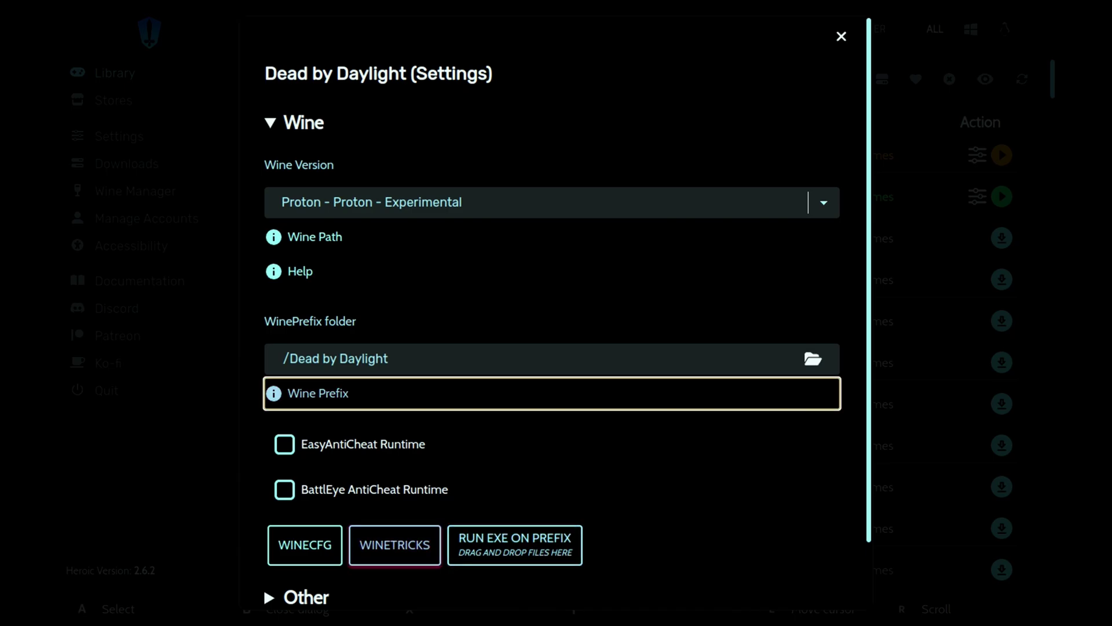
key("Down")
key("Left")
key("Left")
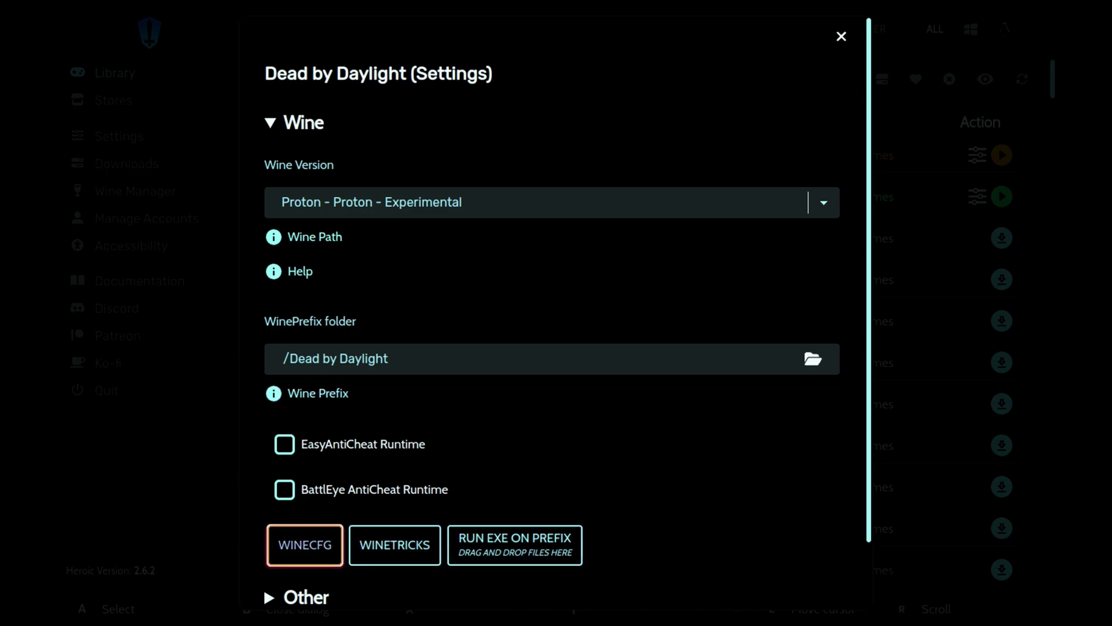
key("Up")
key("Up")
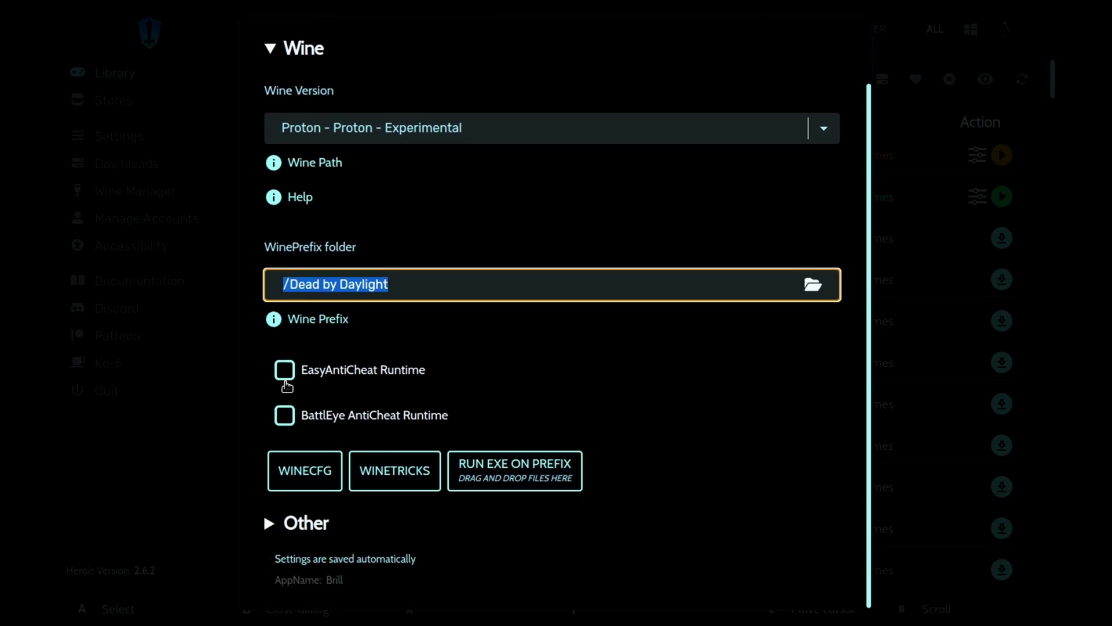
left_click(285, 383)
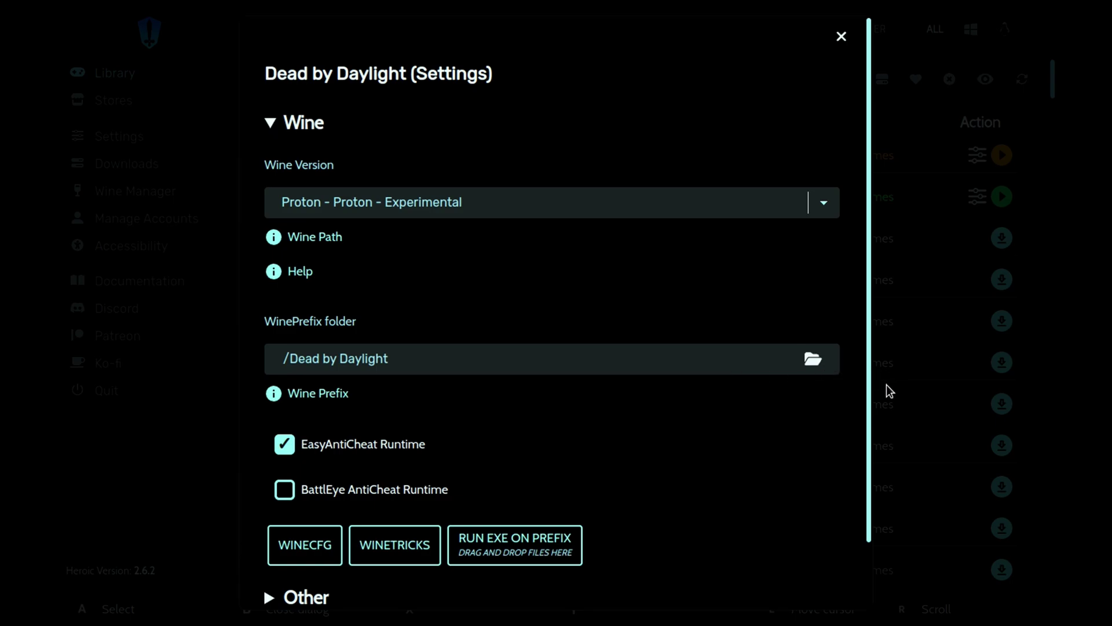
left_click_drag(867, 394, 860, 494)
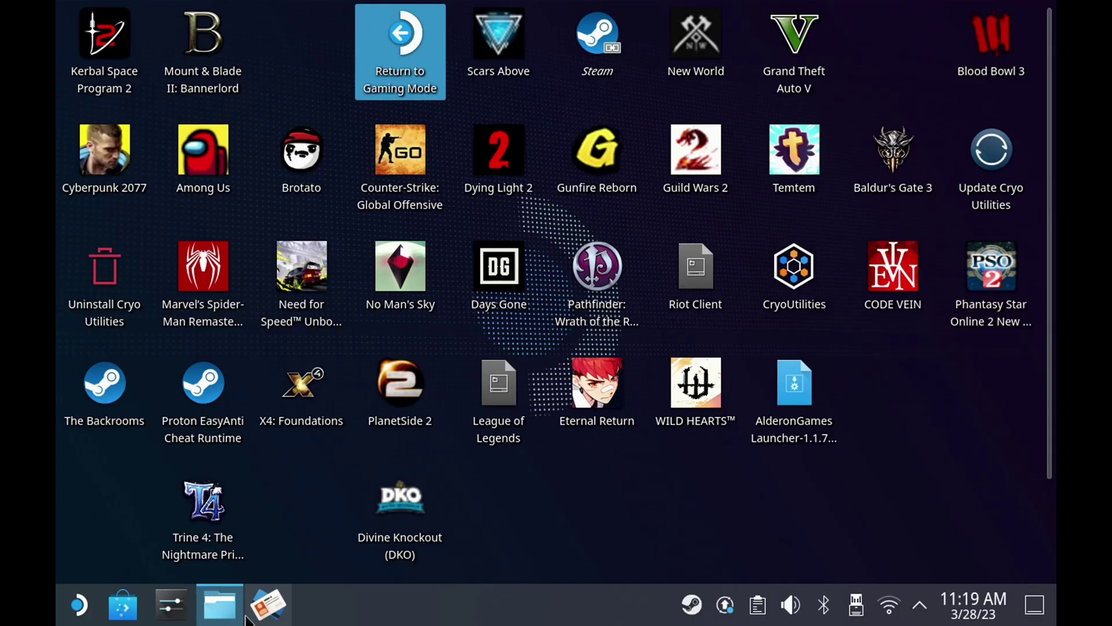
In Dolphin, copy the EasyAntiCheat folder from the mmcblk0p1 DeadByDaylight install folder
left_click(214, 619)
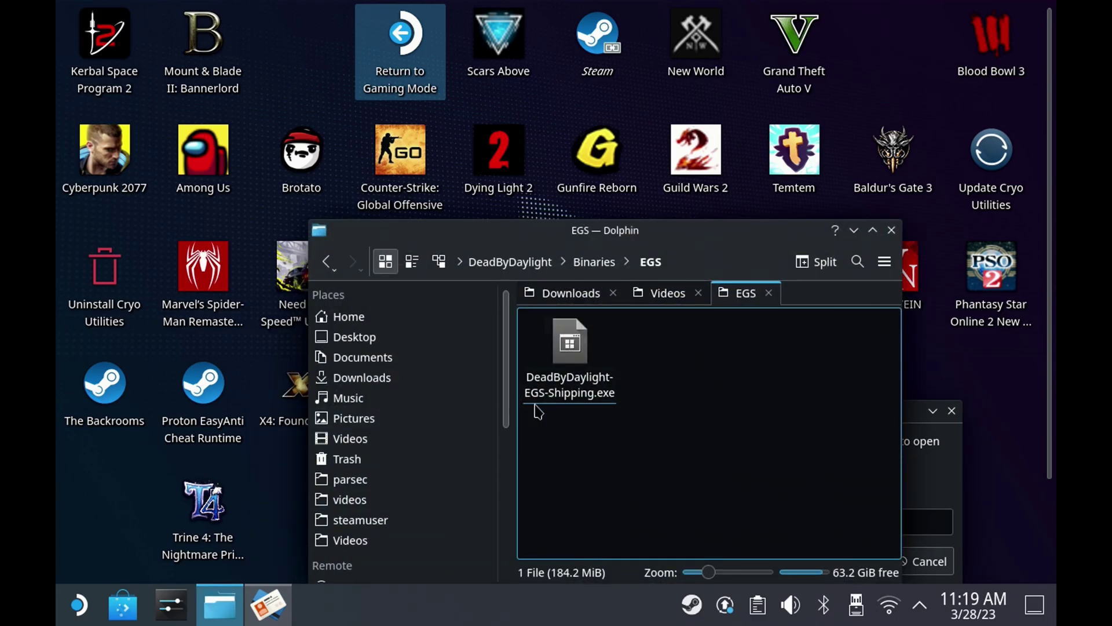
left_click(951, 410)
key("alt+Up")
key("alt+Up")
key("alt+Up")
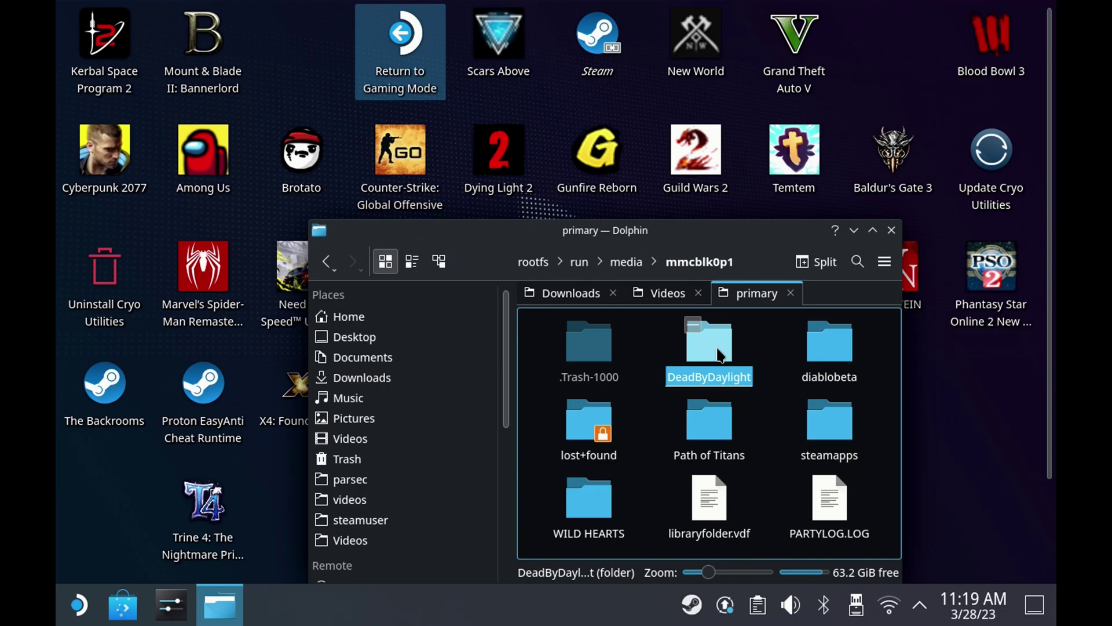
double_click(718, 355)
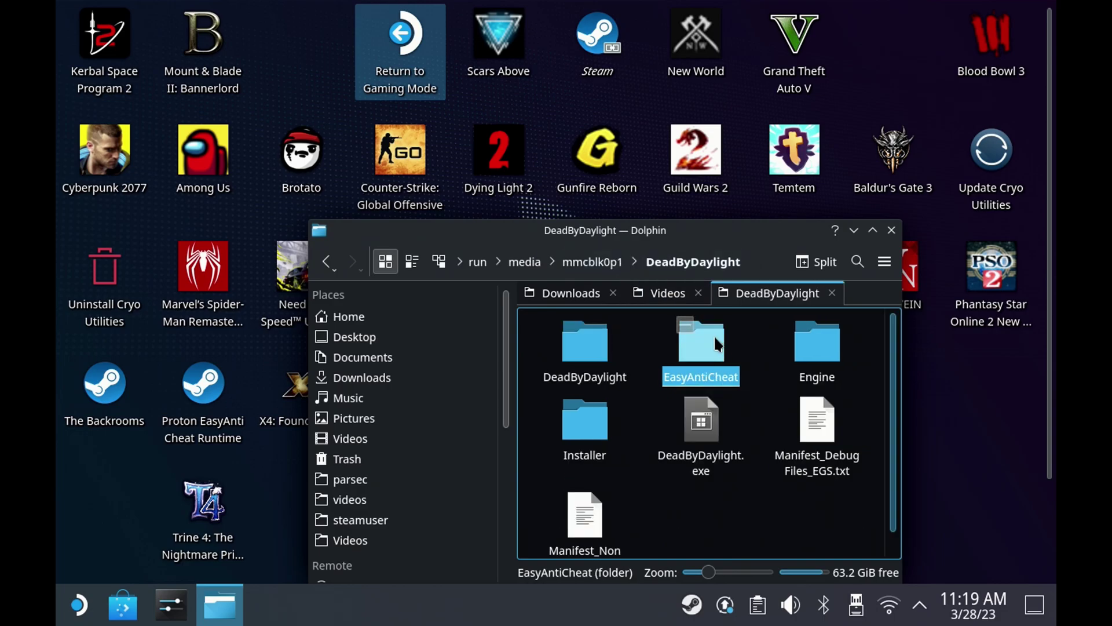
right_click(719, 354)
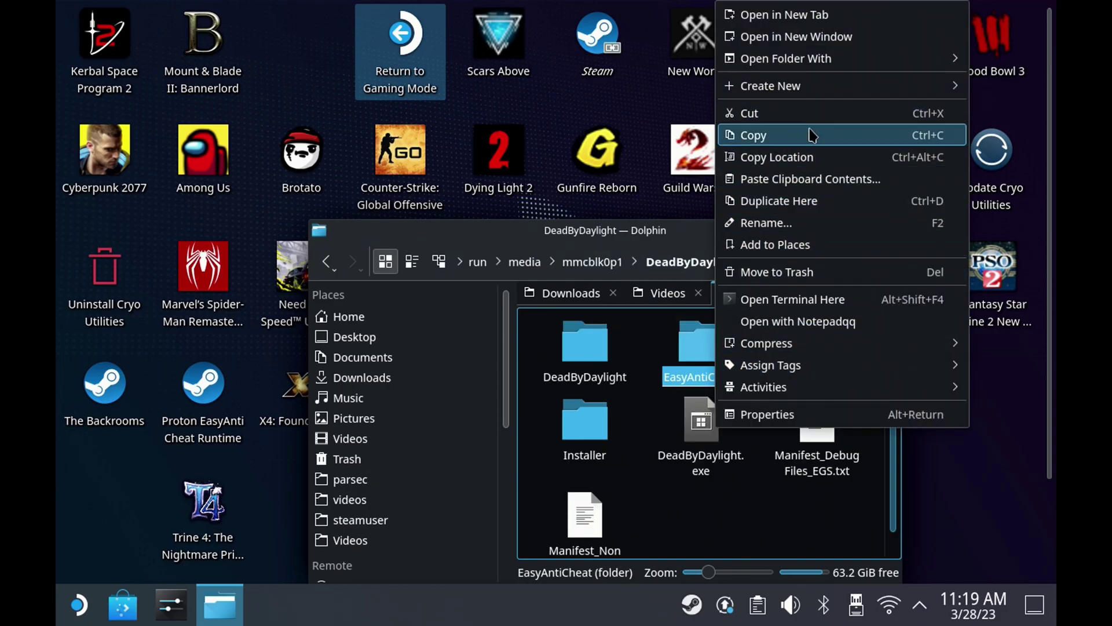
left_click(809, 143)
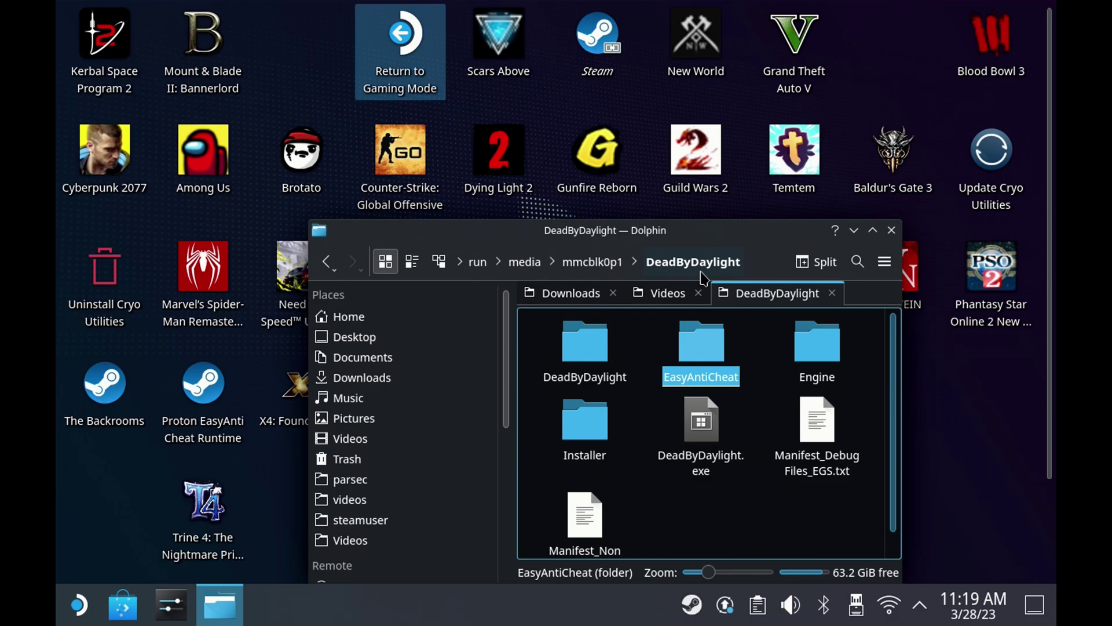
Paste the EasyAntiCheat folder into DeadByDaylight/Binaries/EGS beside DeadByDaylight-EGS-Shipping.exe
double_click(585, 348)
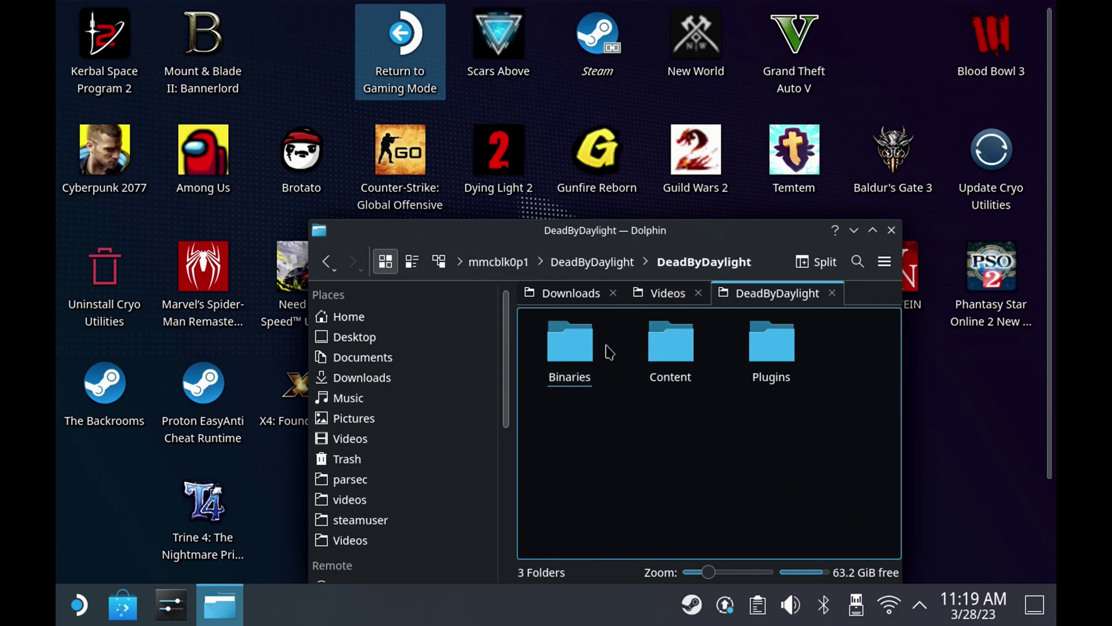
double_click(579, 348)
double_click(582, 347)
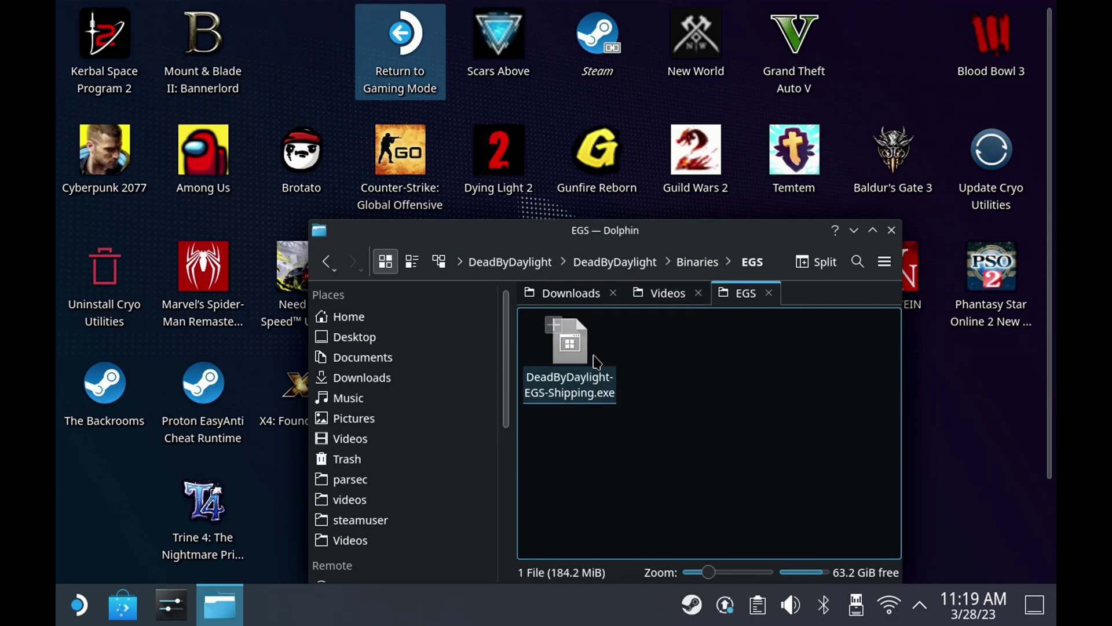
right_click(698, 351)
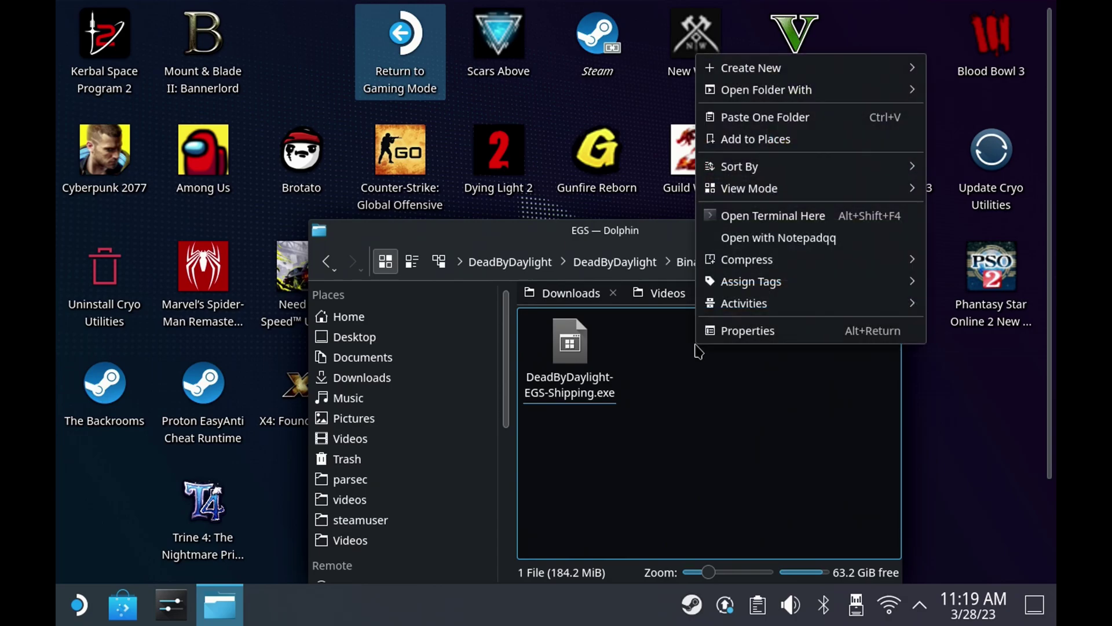
left_click(754, 117)
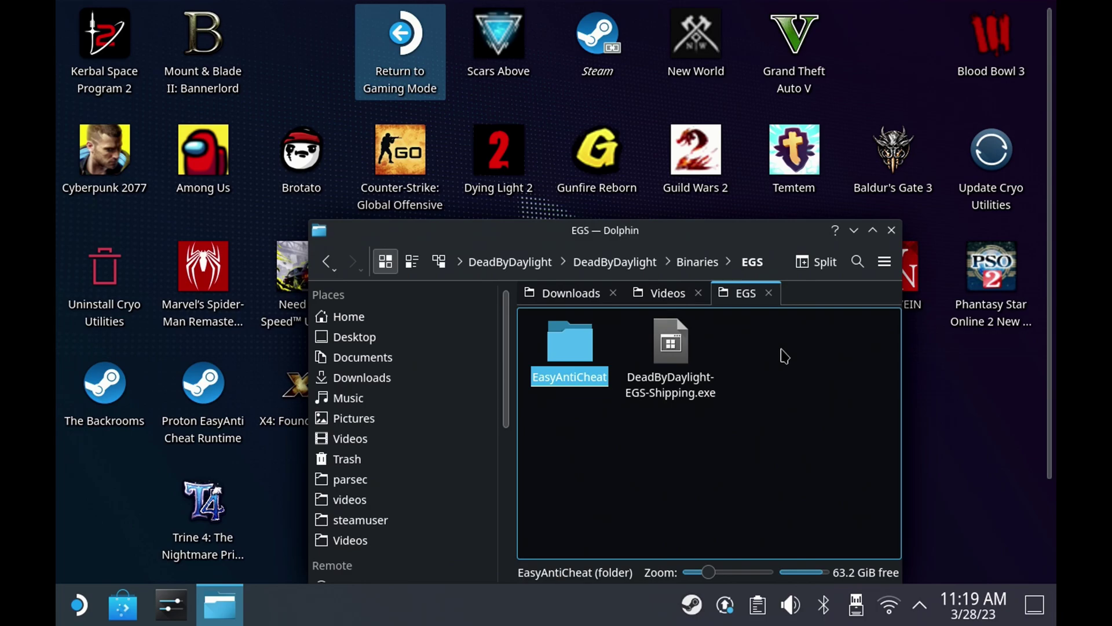